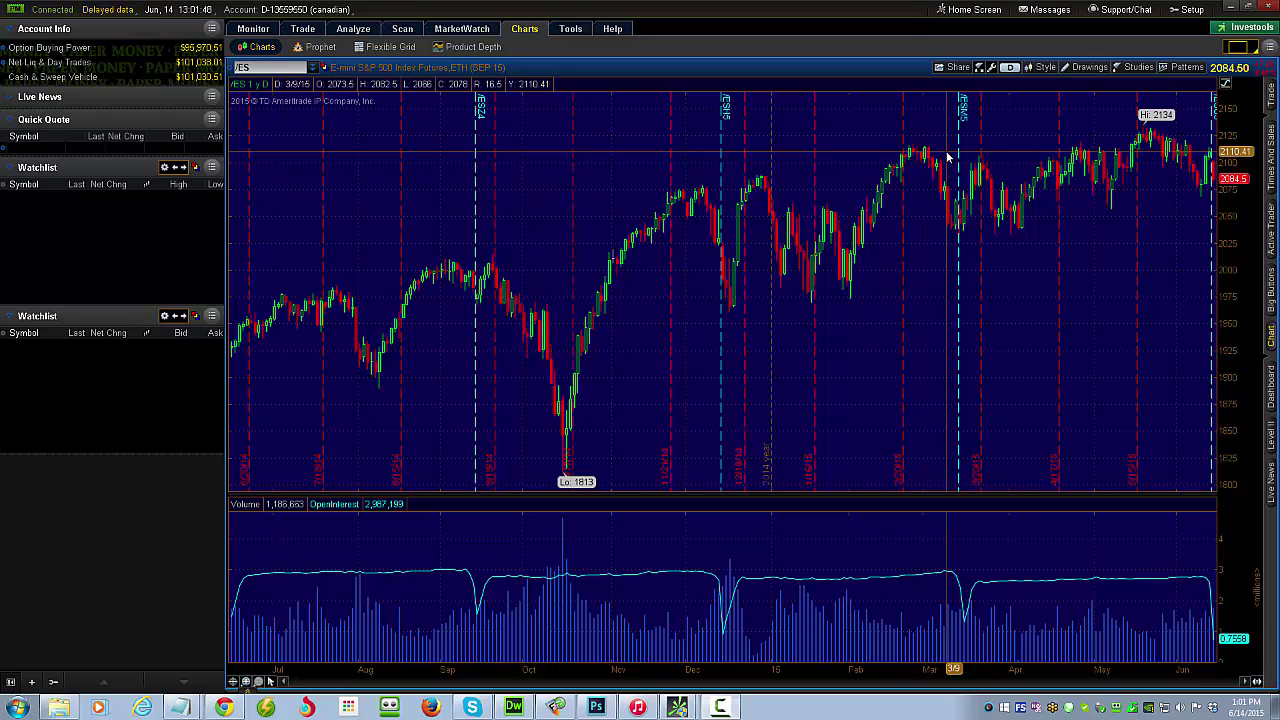
- Switch the /ES chart from one-year daily bars to the 5 D : 15m time frame
click(1009, 67)
click(1012, 115)
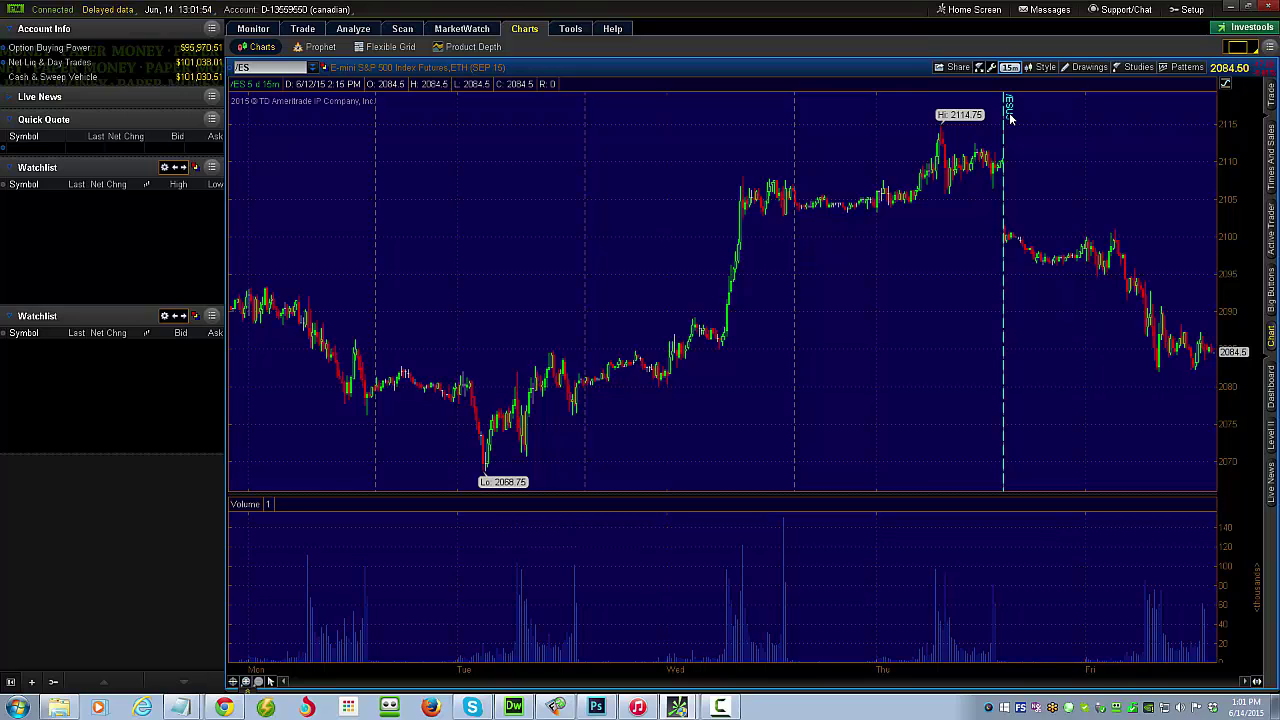
- In Chart Settings, set the Time axis interval to 1 day and apply it
click(991, 67)
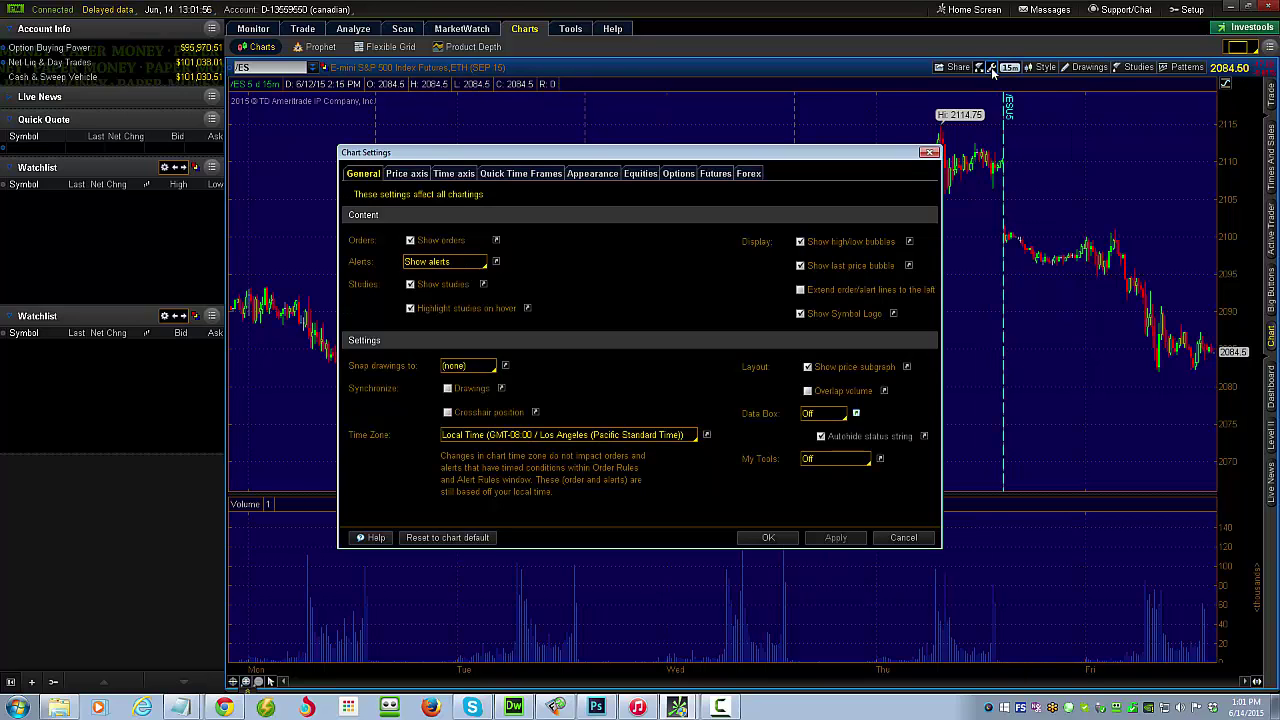
click(451, 175)
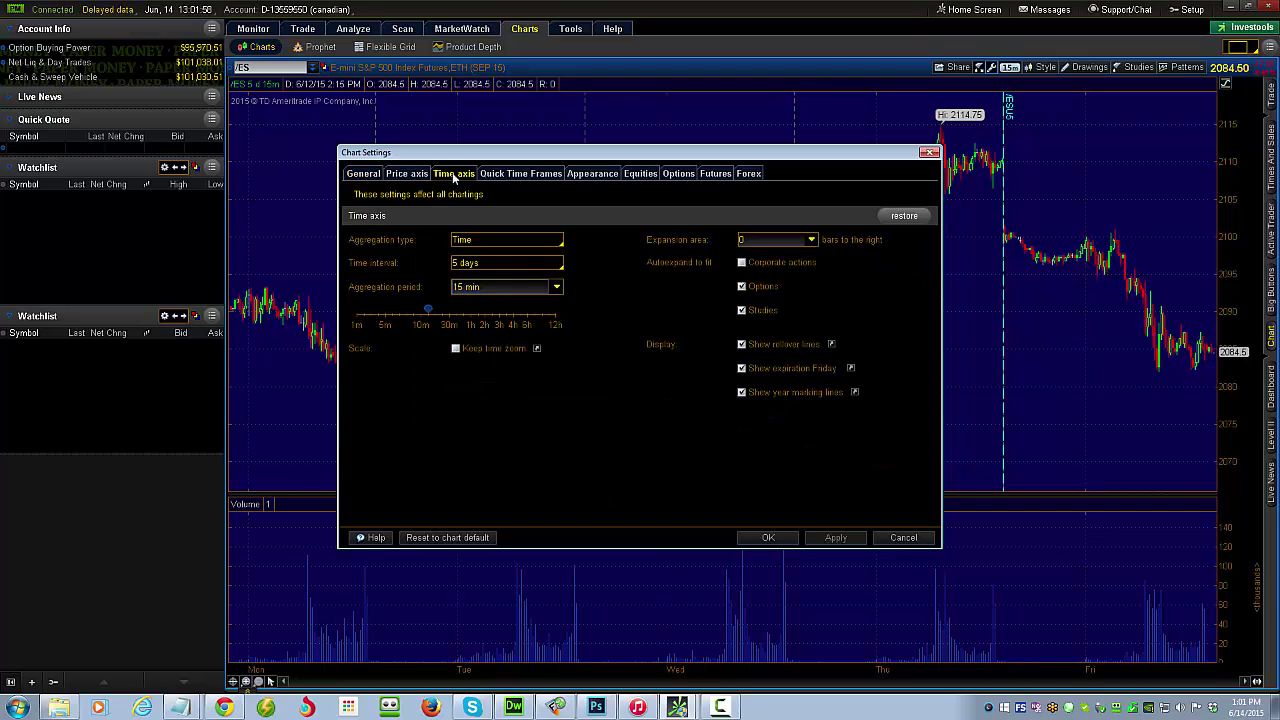
click(522, 262)
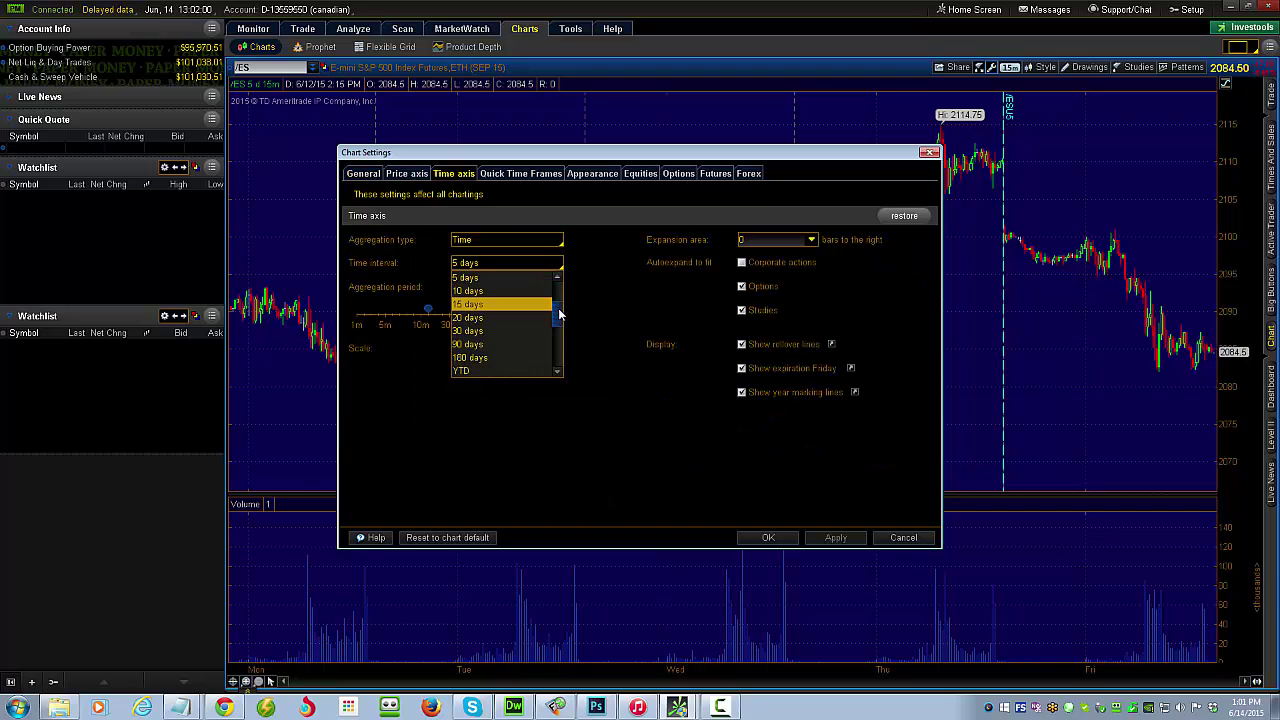
drag(560, 318, 557, 304)
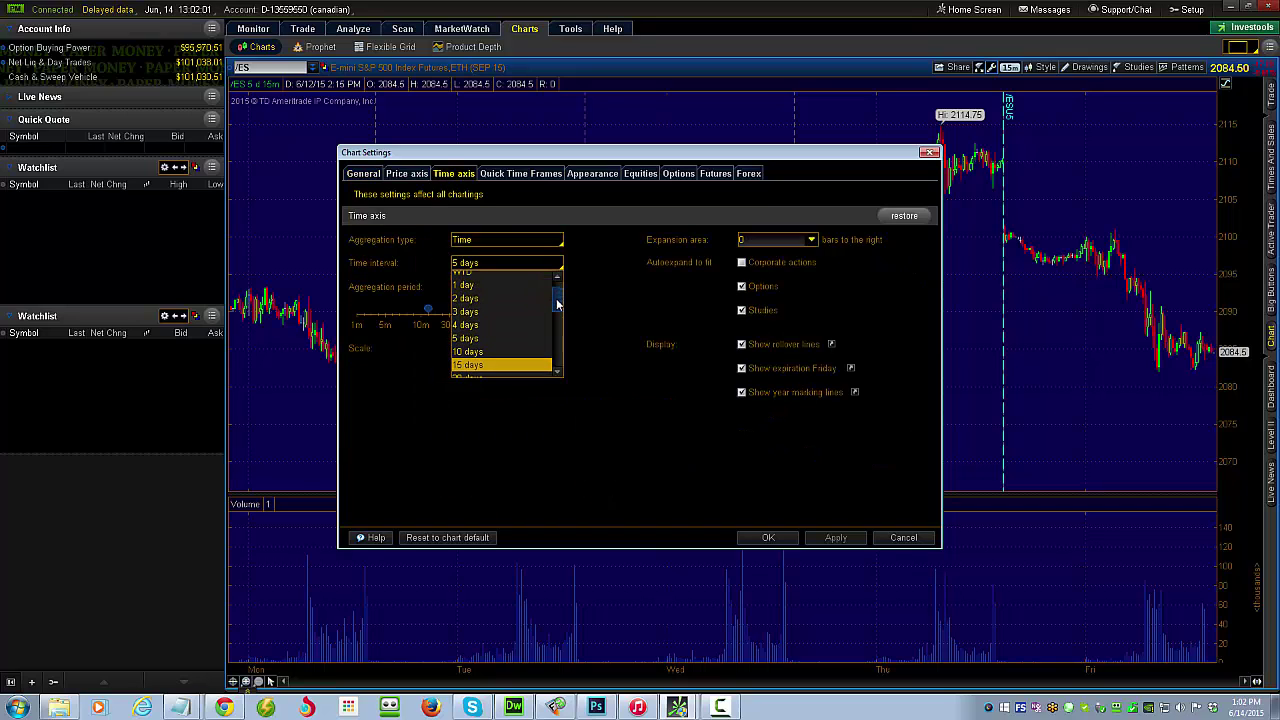
click(474, 286)
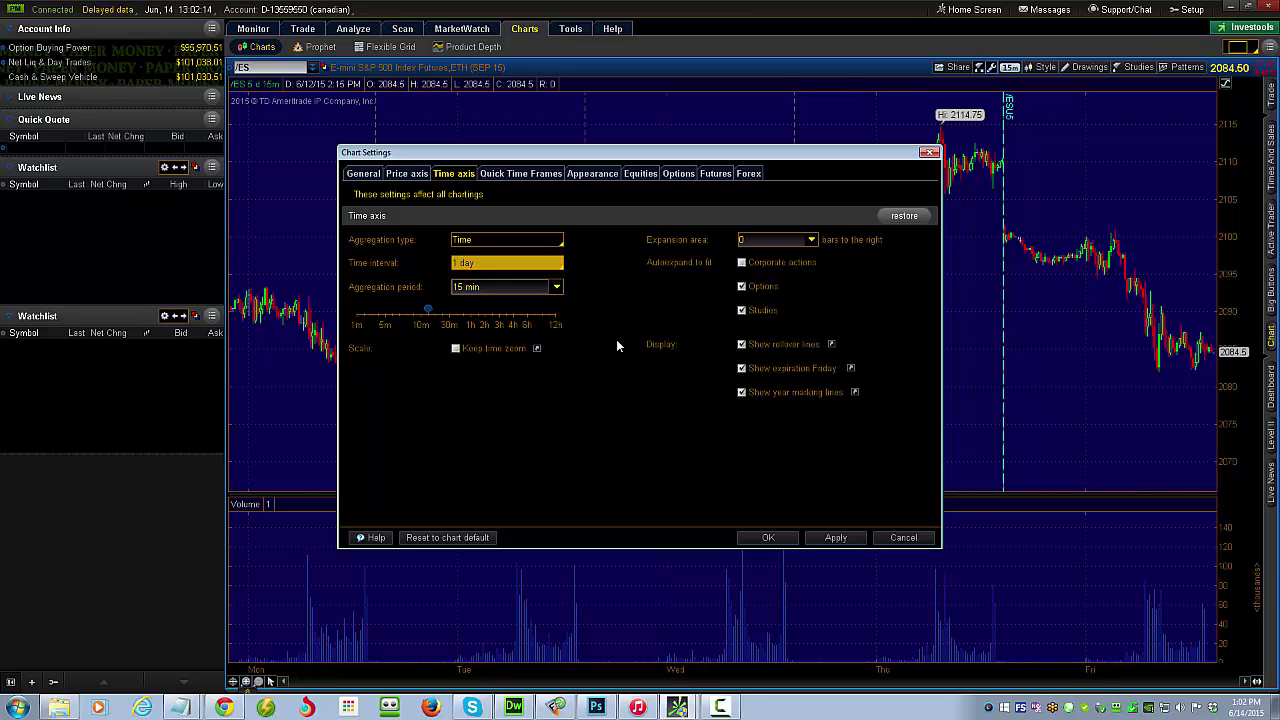
click(835, 539)
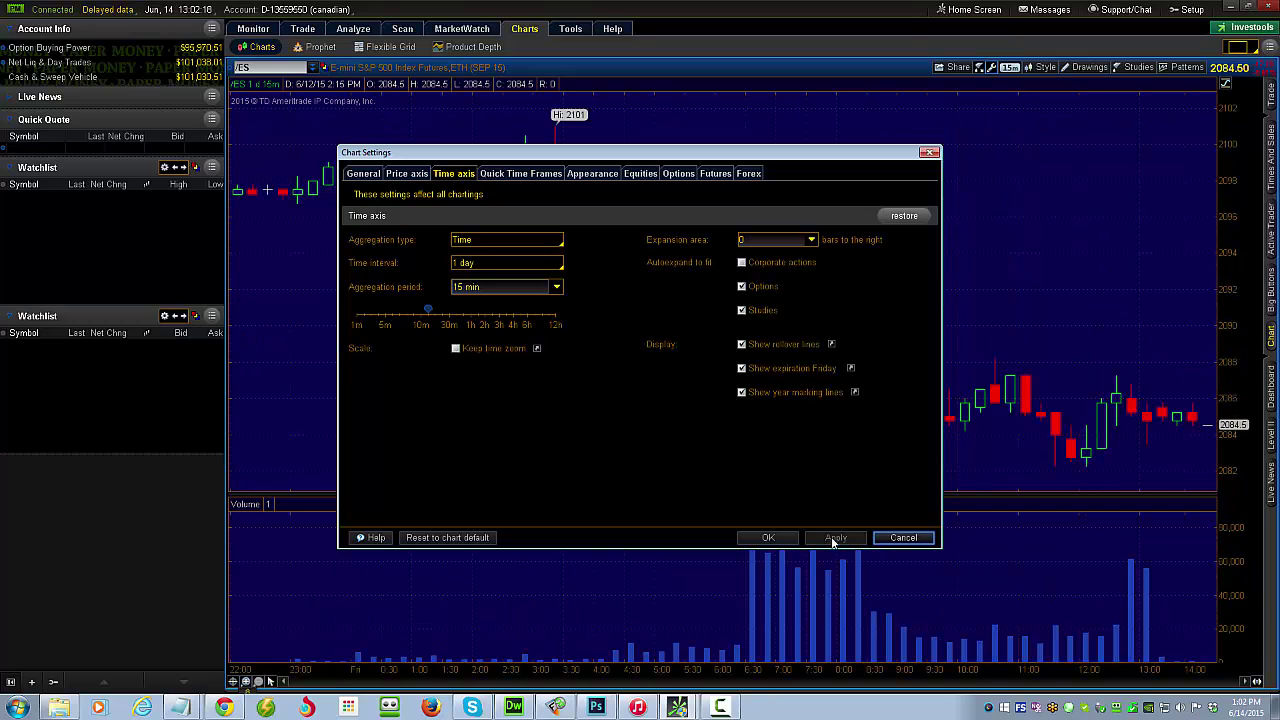
click(768, 539)
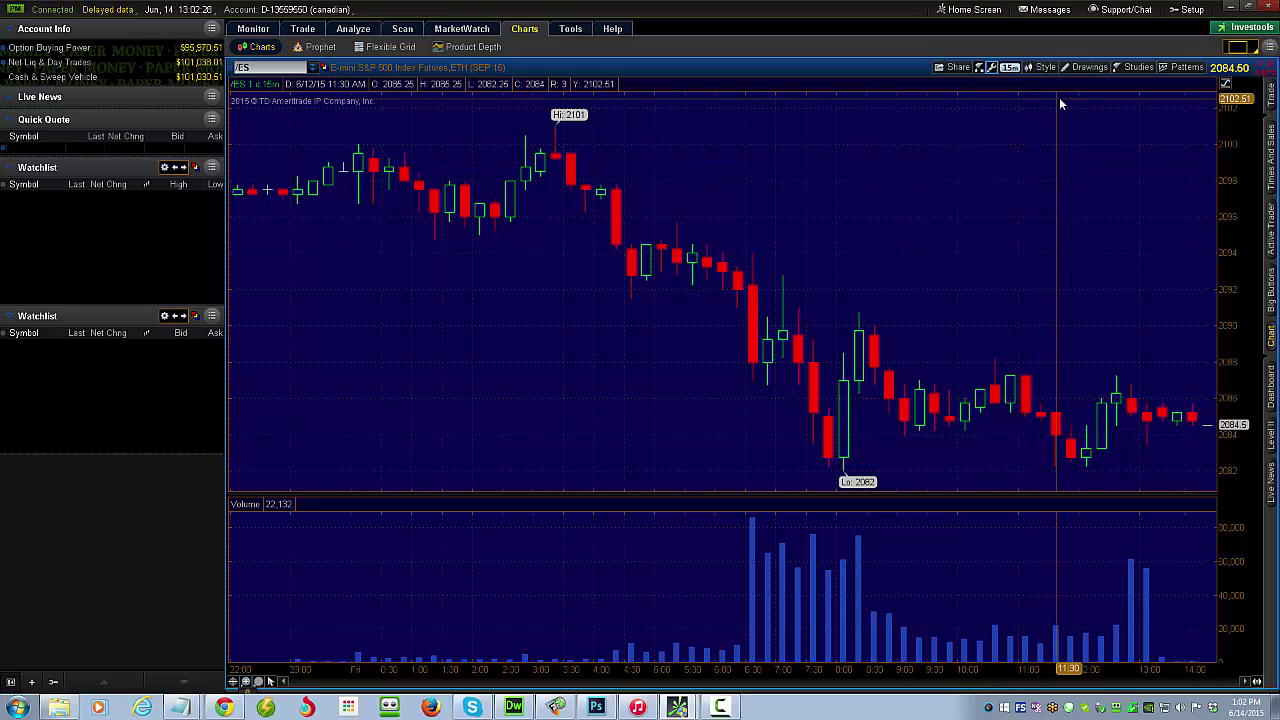
- Add the VolumeProfile study from Market Strength Studies to the chart
click(1136, 68)
mouse_move(1127, 98)
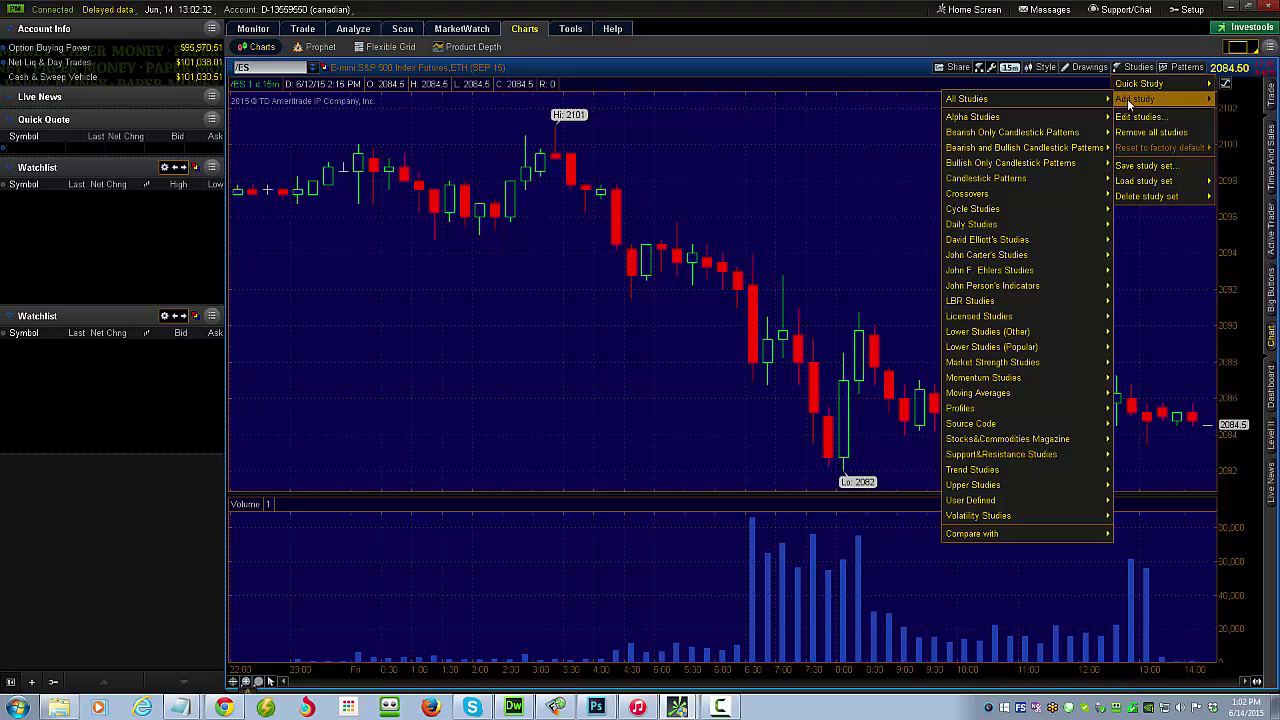
mouse_move(1032, 117)
mouse_move(1002, 381)
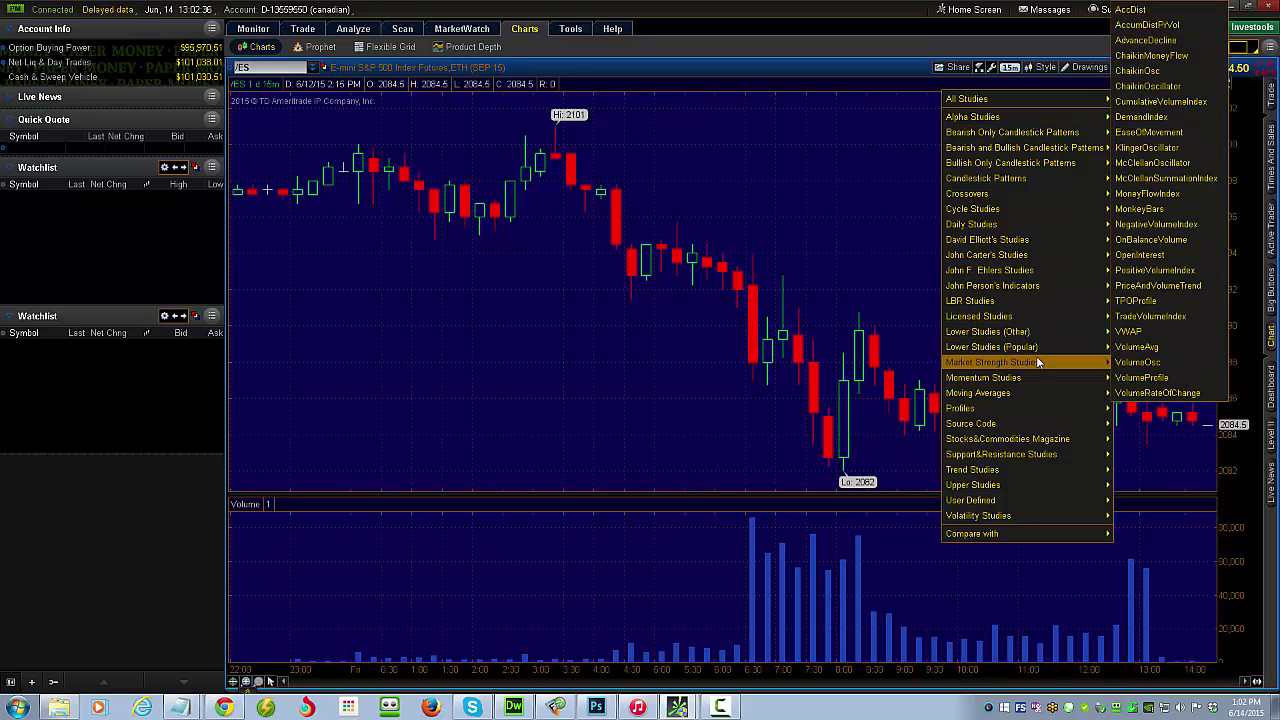
mouse_move(1000, 347)
mouse_move(1057, 363)
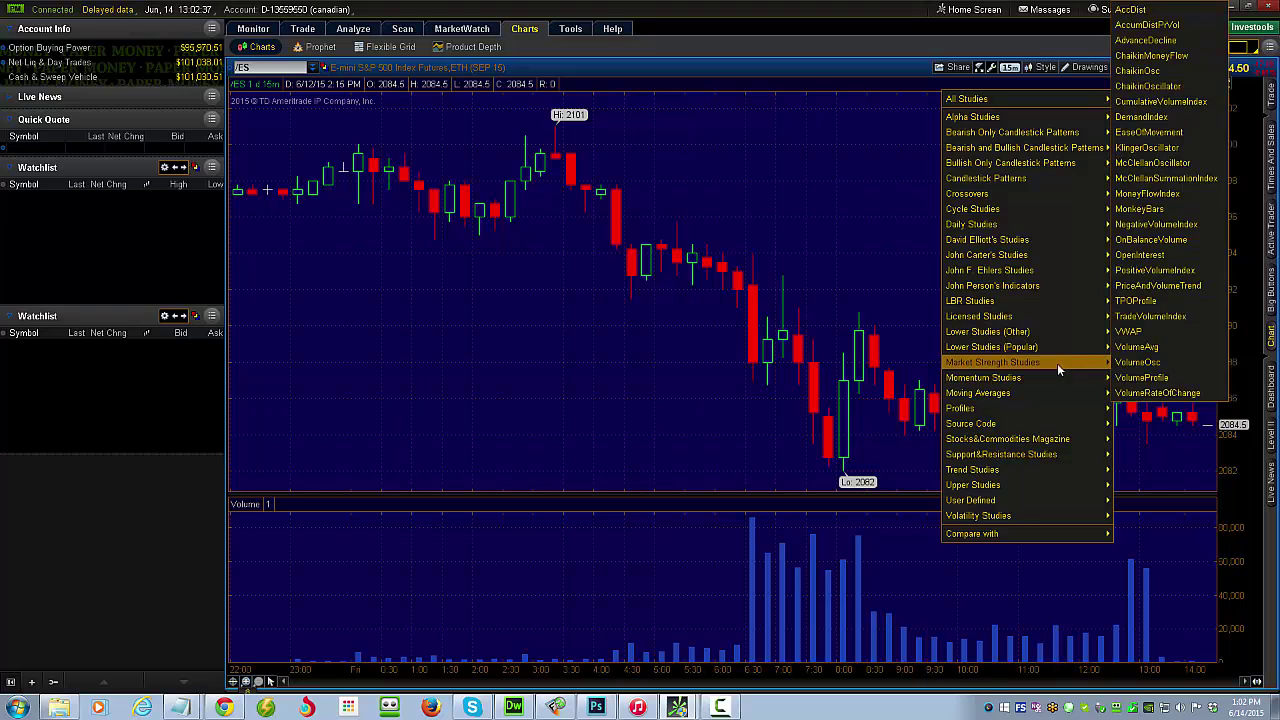
click(1138, 377)
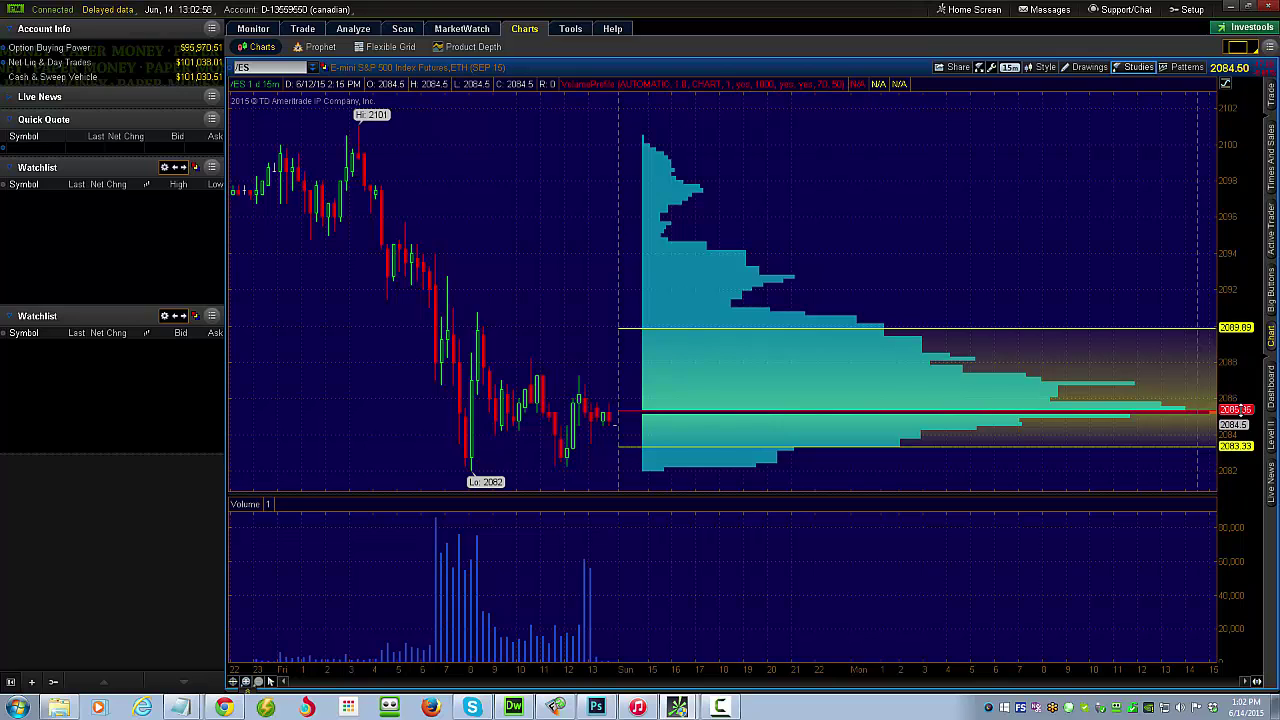
click(1088, 67)
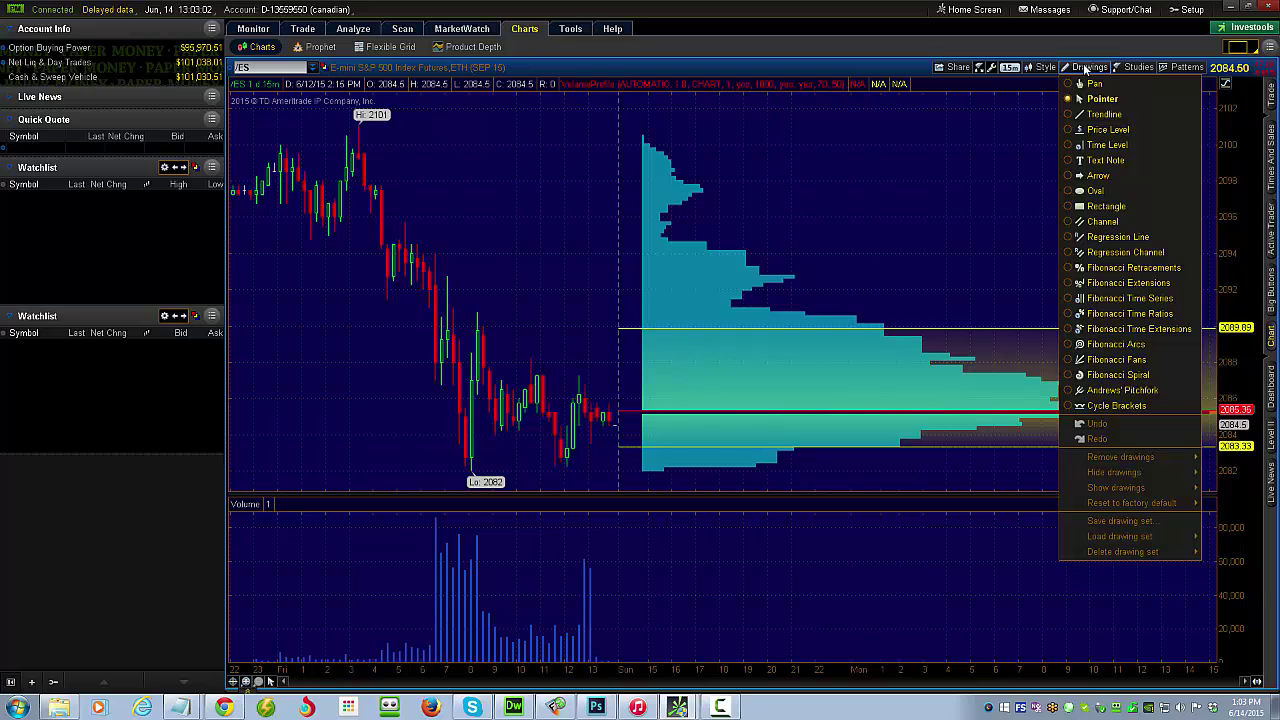
- Draw a rectangle from the value-area low 2083.33 up to the value-area high 2089.89
click(1068, 208)
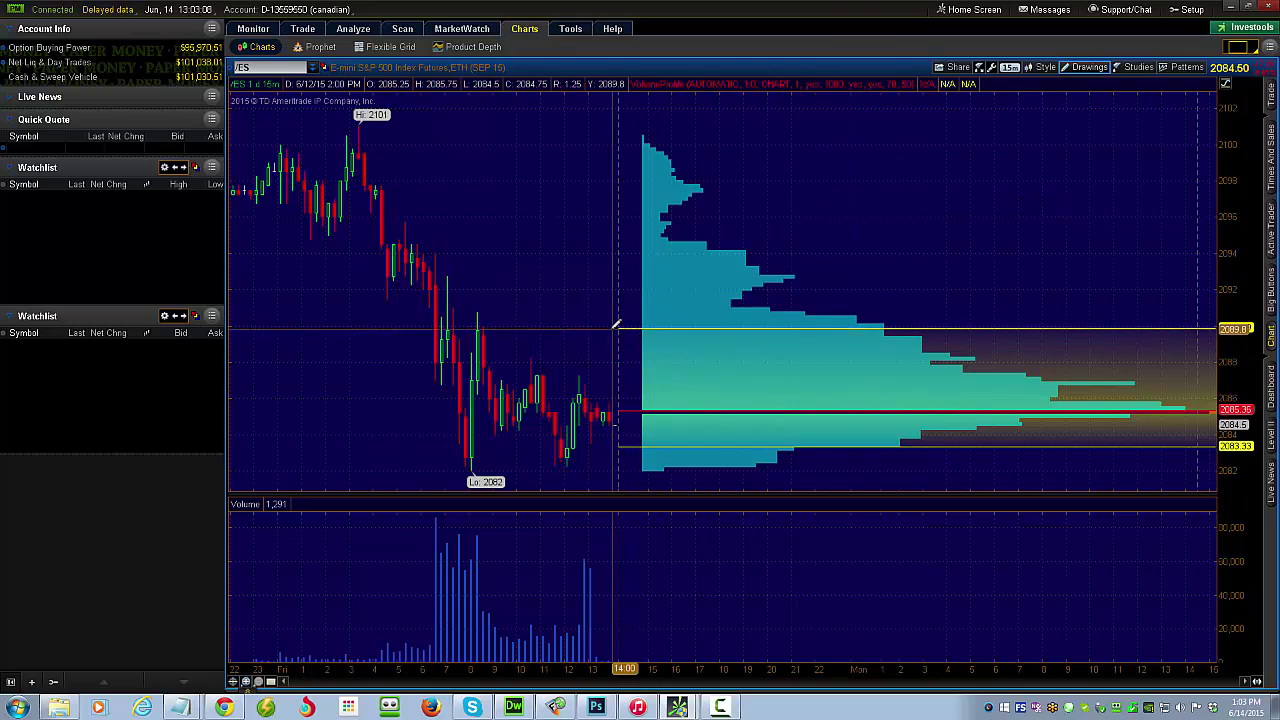
click(619, 447)
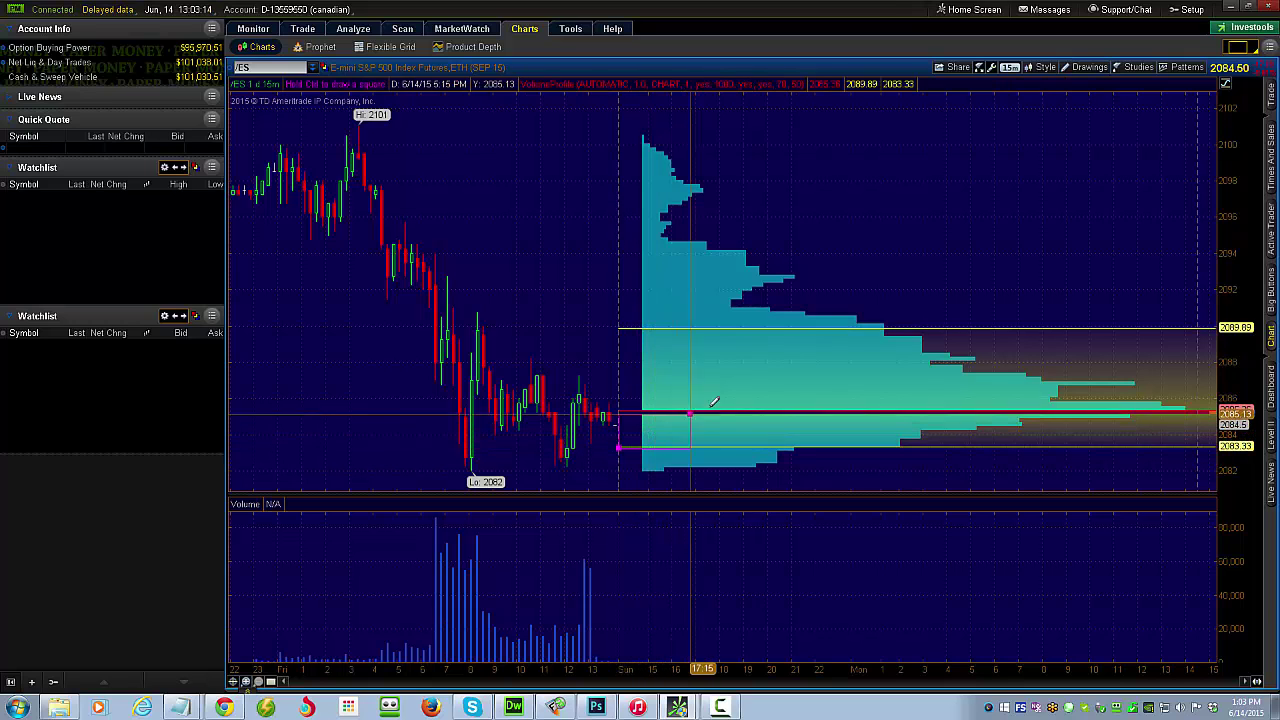
click(852, 326)
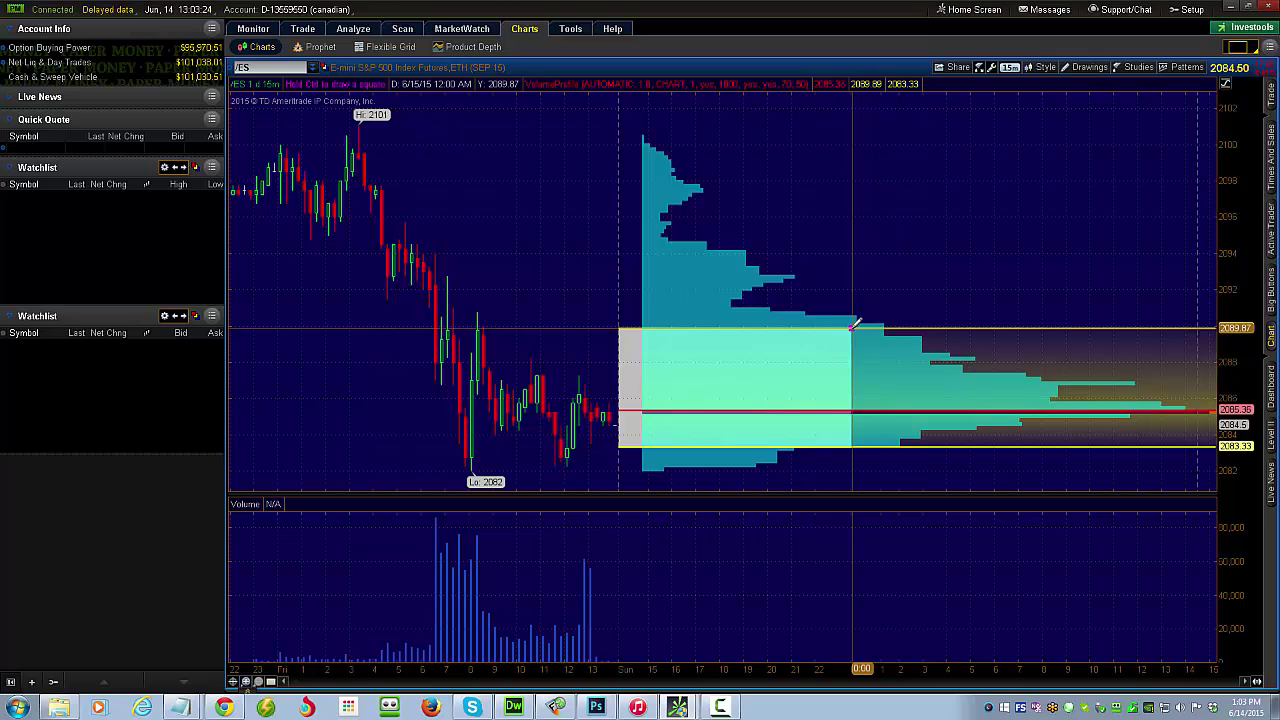
click(1079, 68)
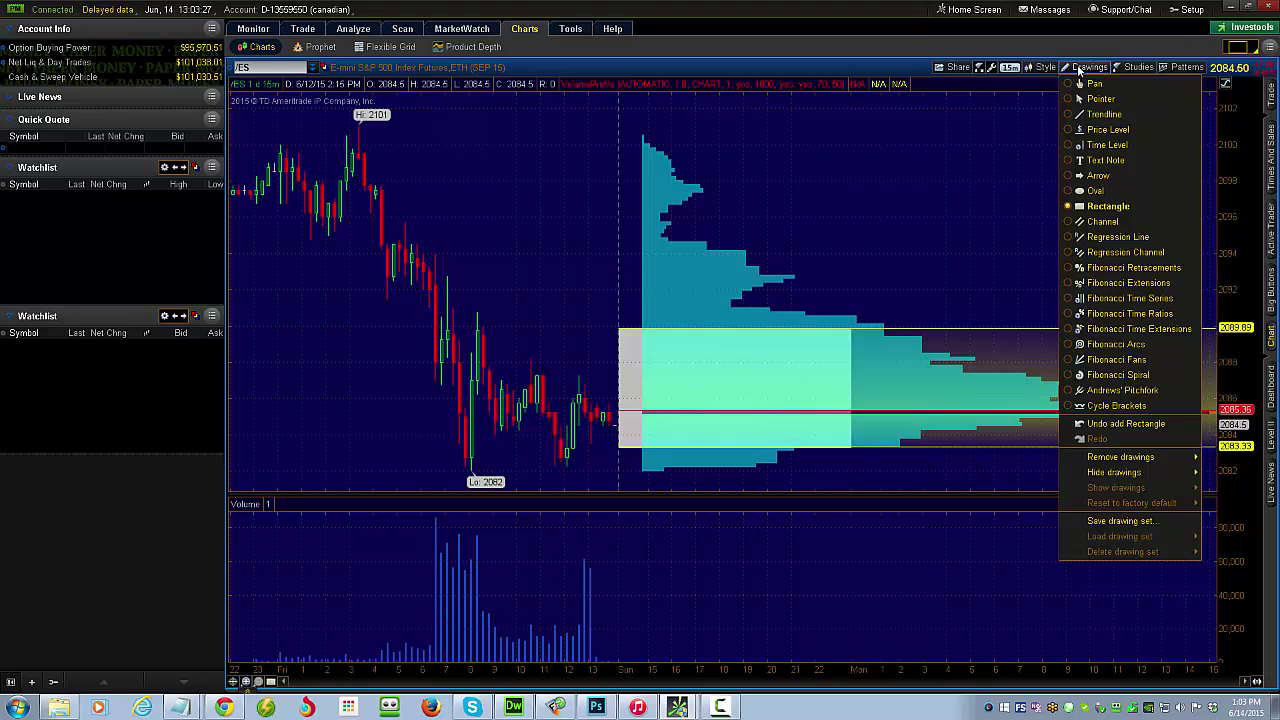
- Place a price-level line at 2089.84, then return to the pointer tool
click(1100, 129)
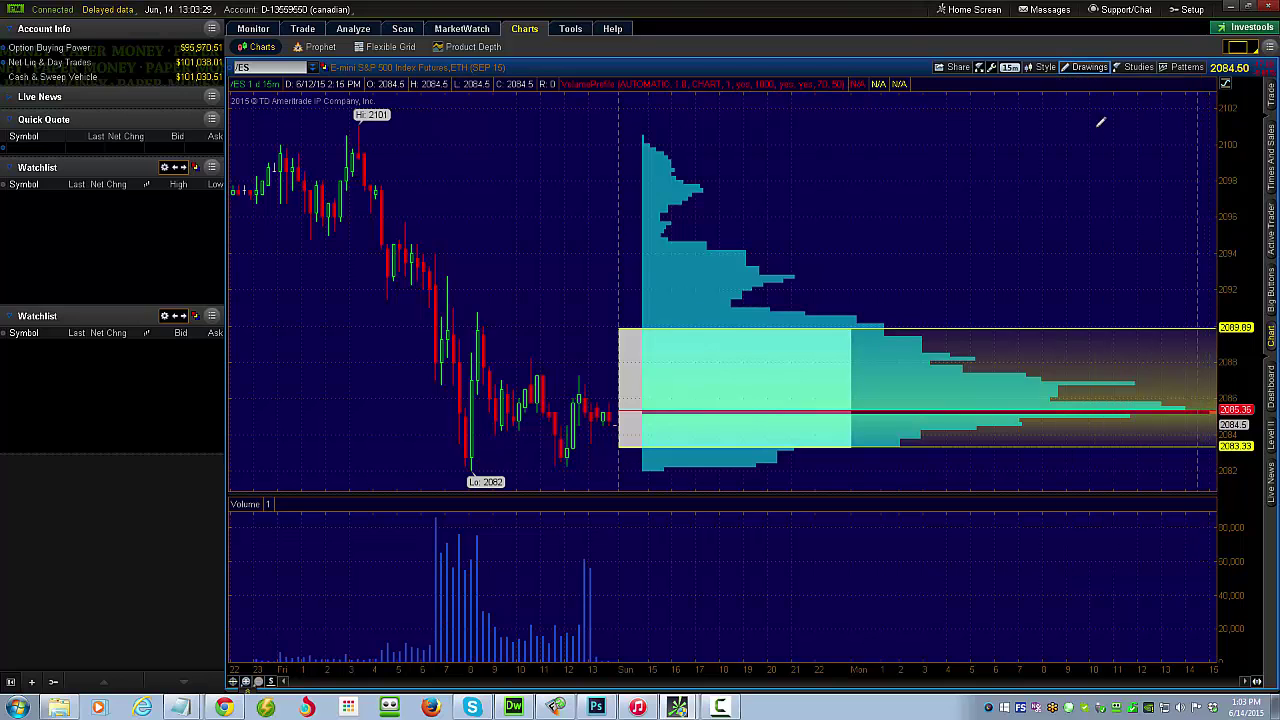
click(947, 326)
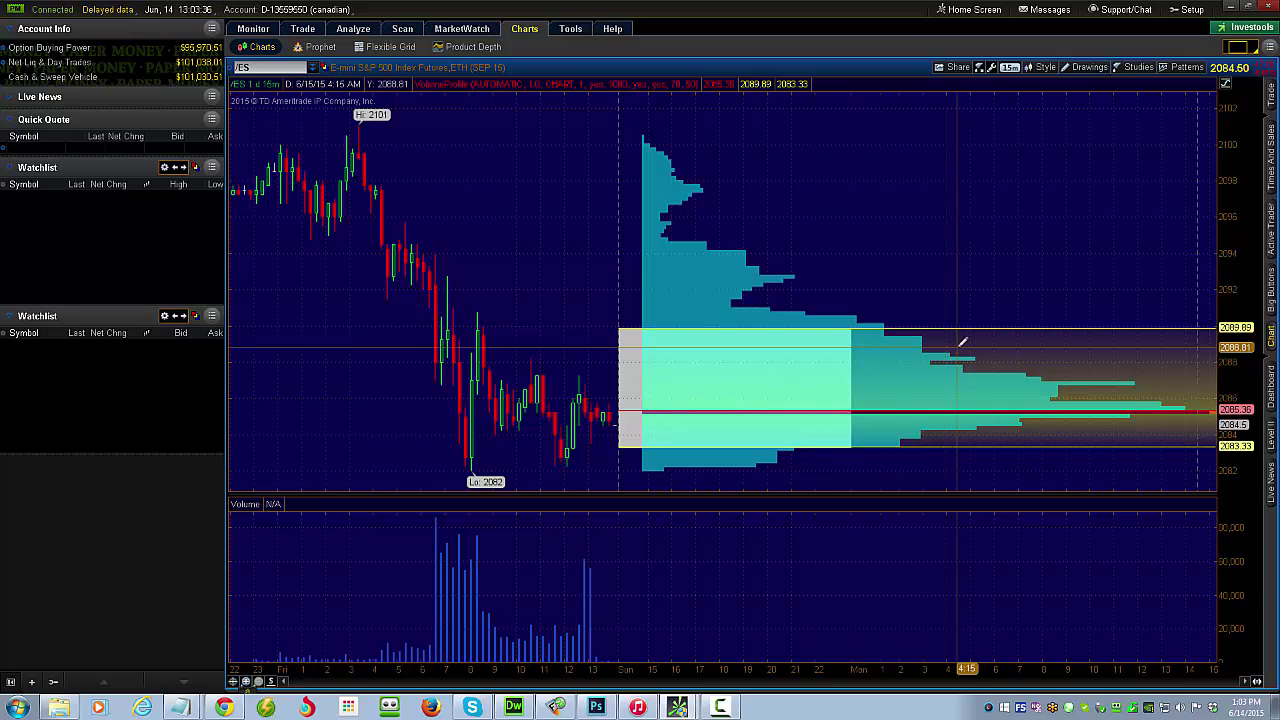
click(1085, 68)
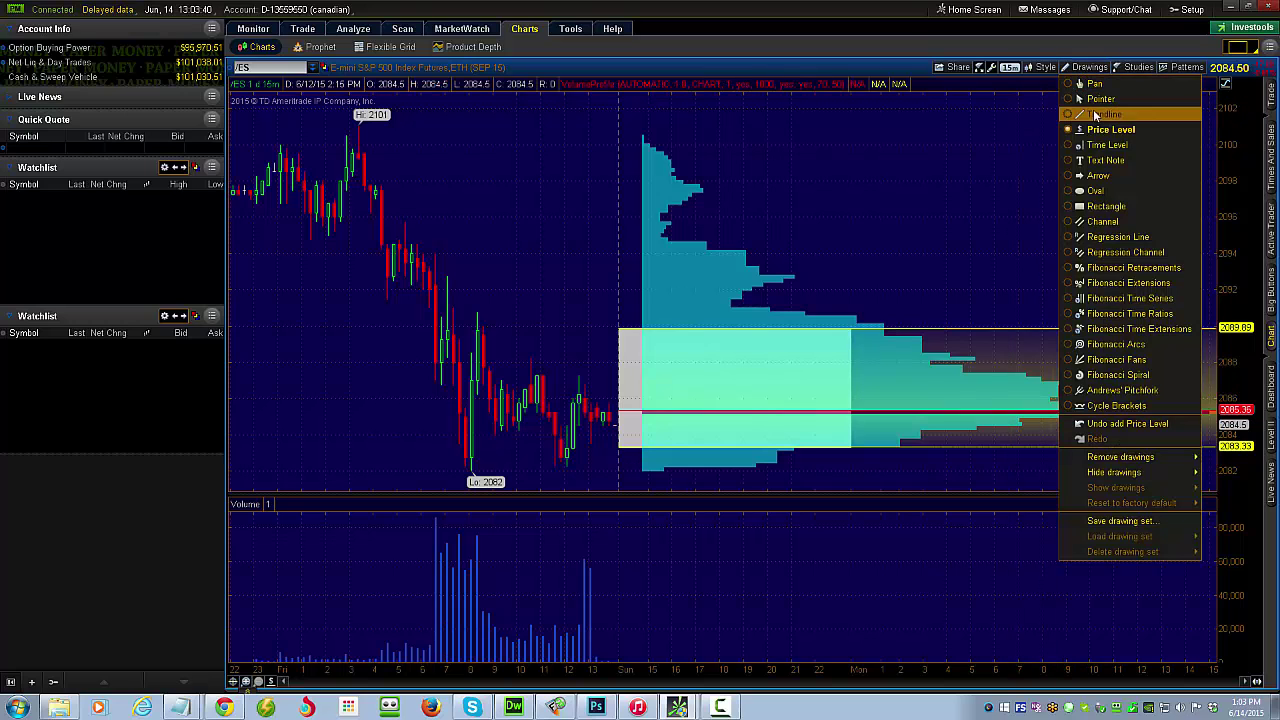
click(1096, 100)
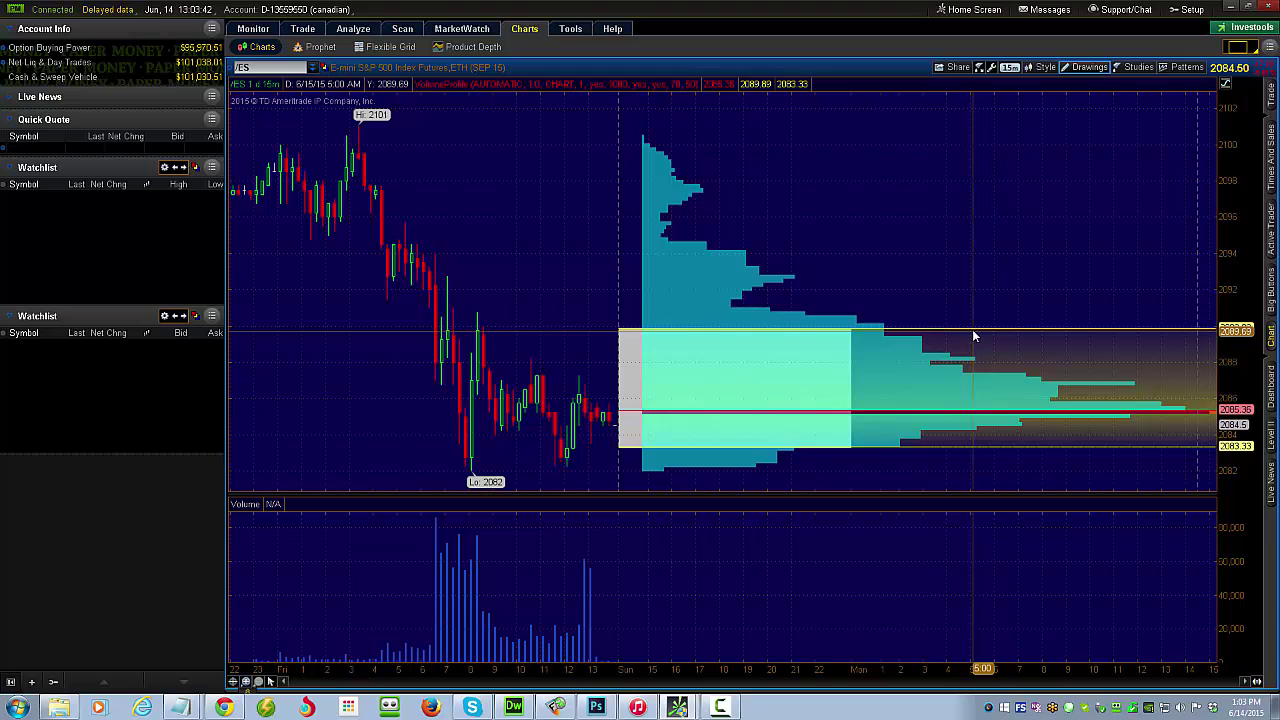
- Make the 2089.84 line cyan, extend it left, and show its price on the right
right_click(972, 328)
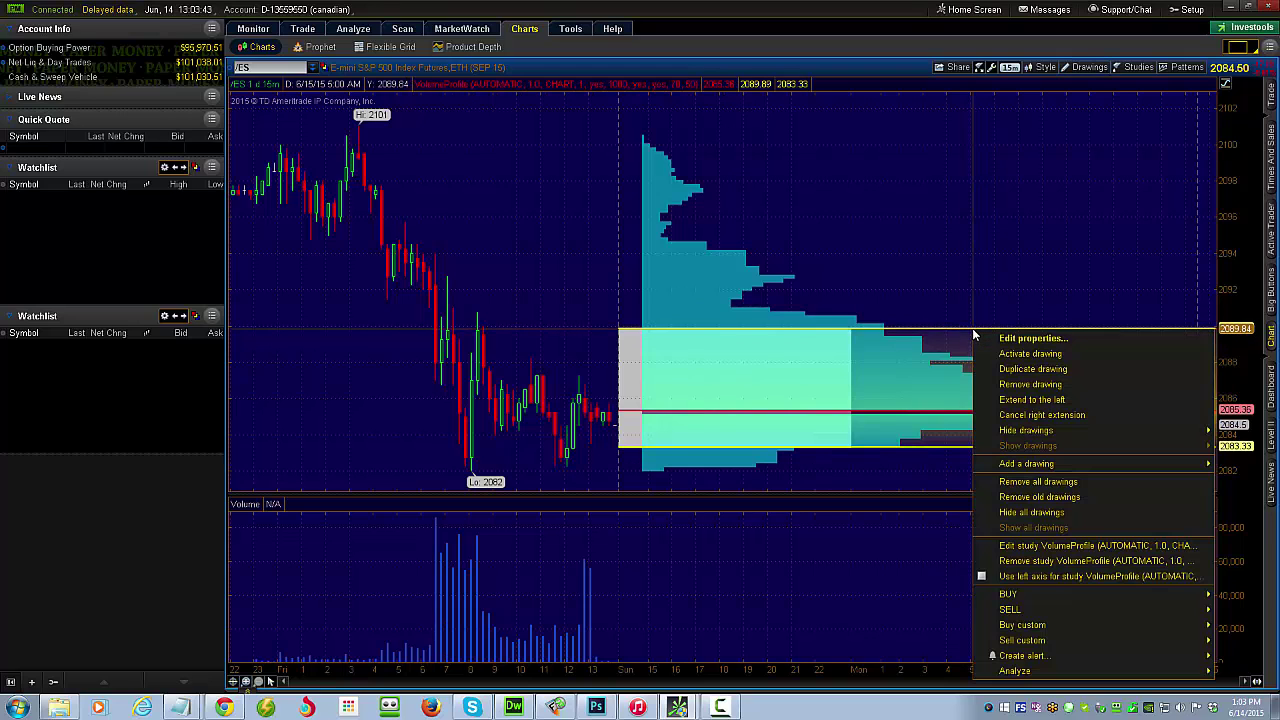
click(1022, 340)
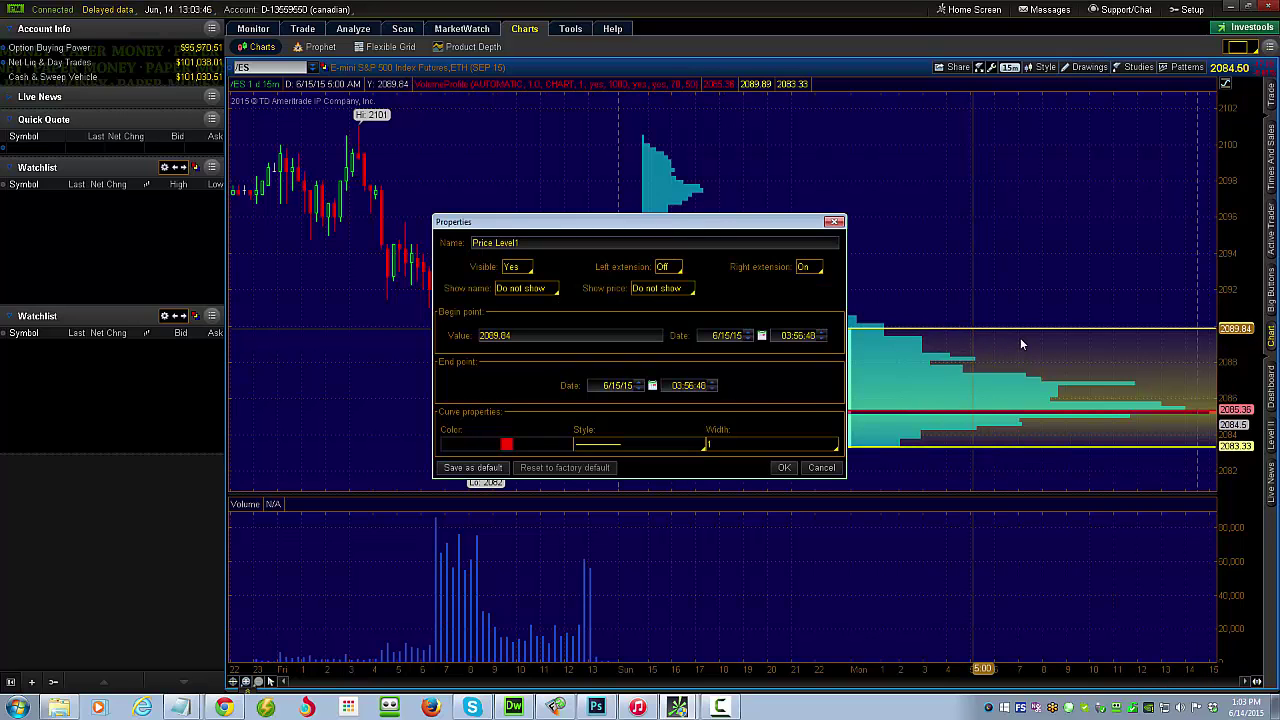
click(509, 444)
click(459, 463)
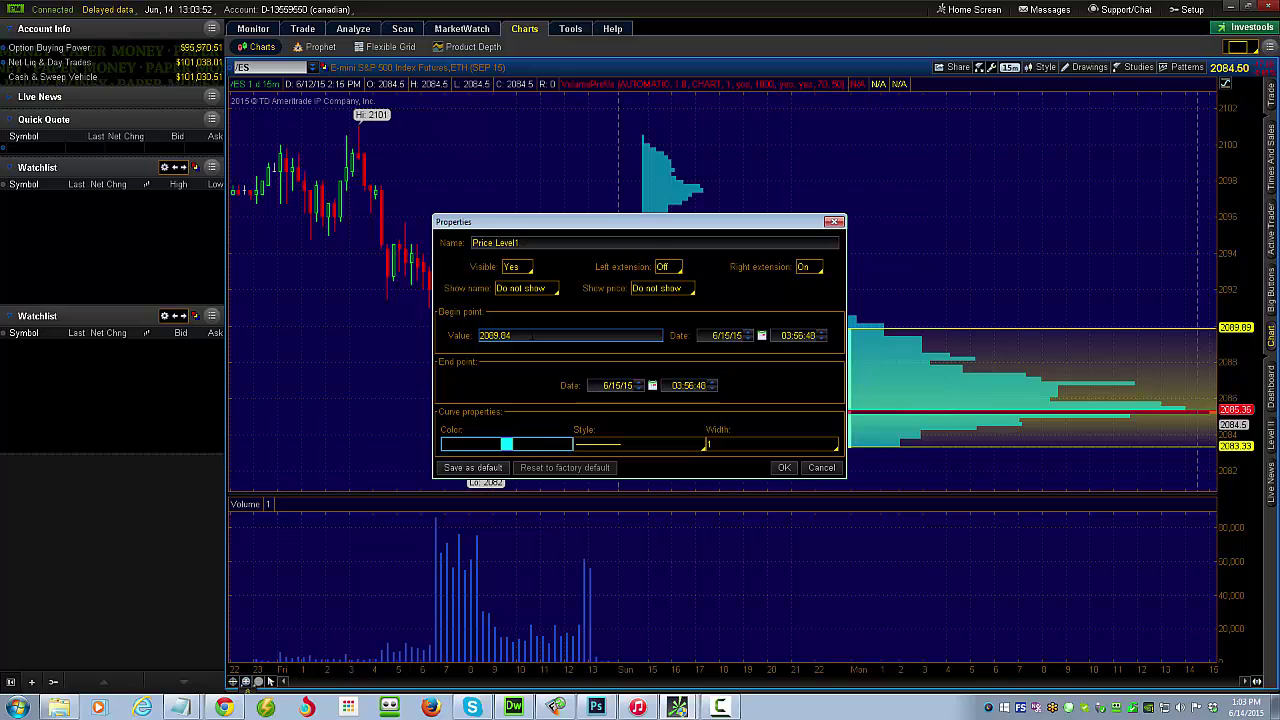
click(675, 270)
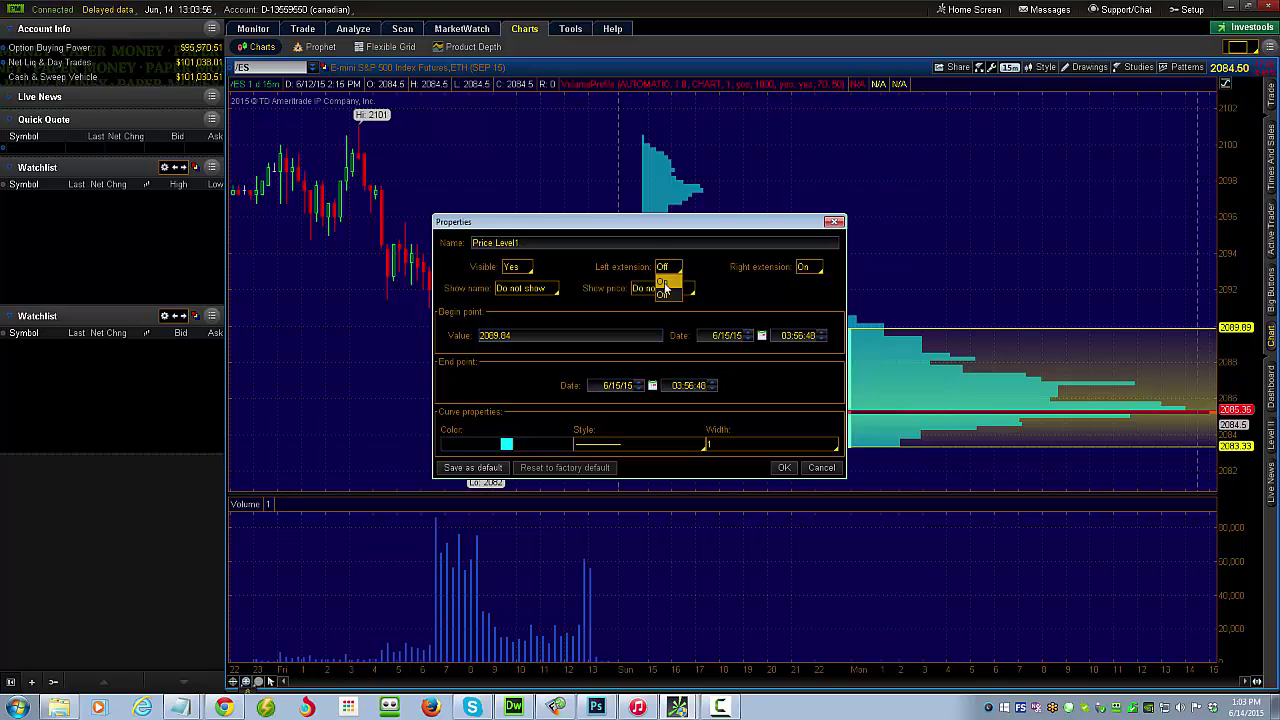
click(664, 283)
click(670, 292)
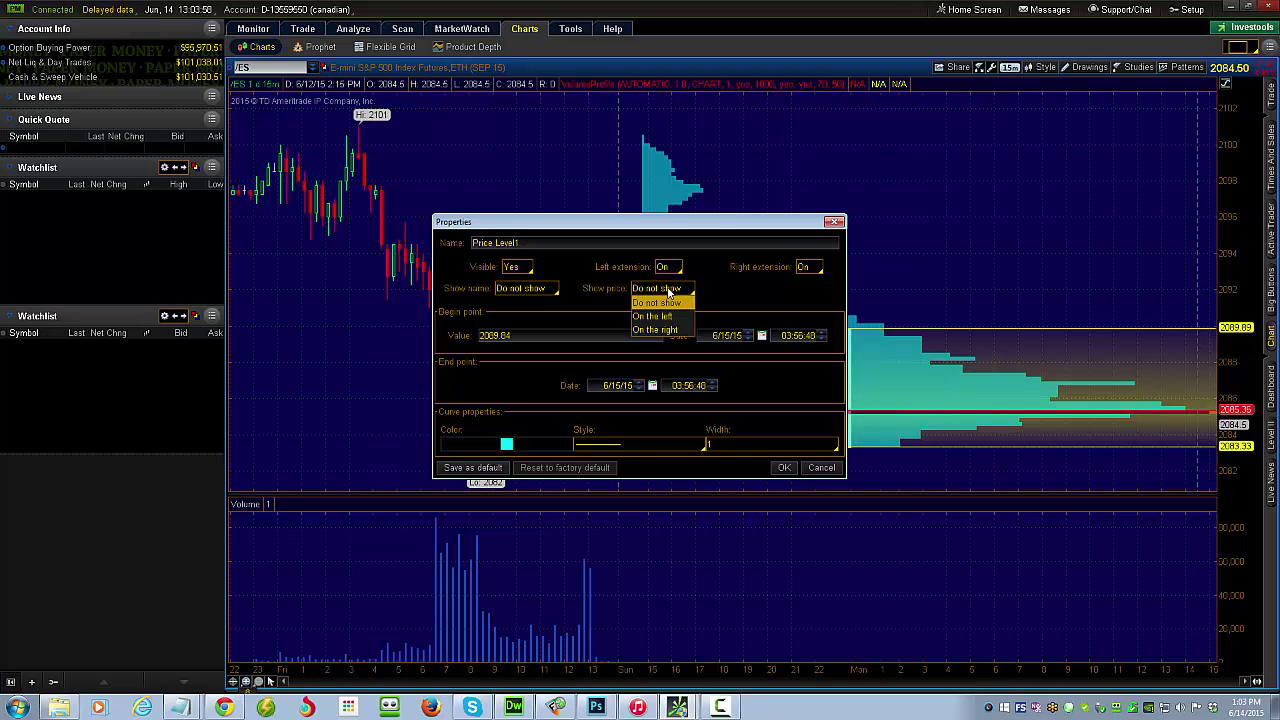
click(661, 329)
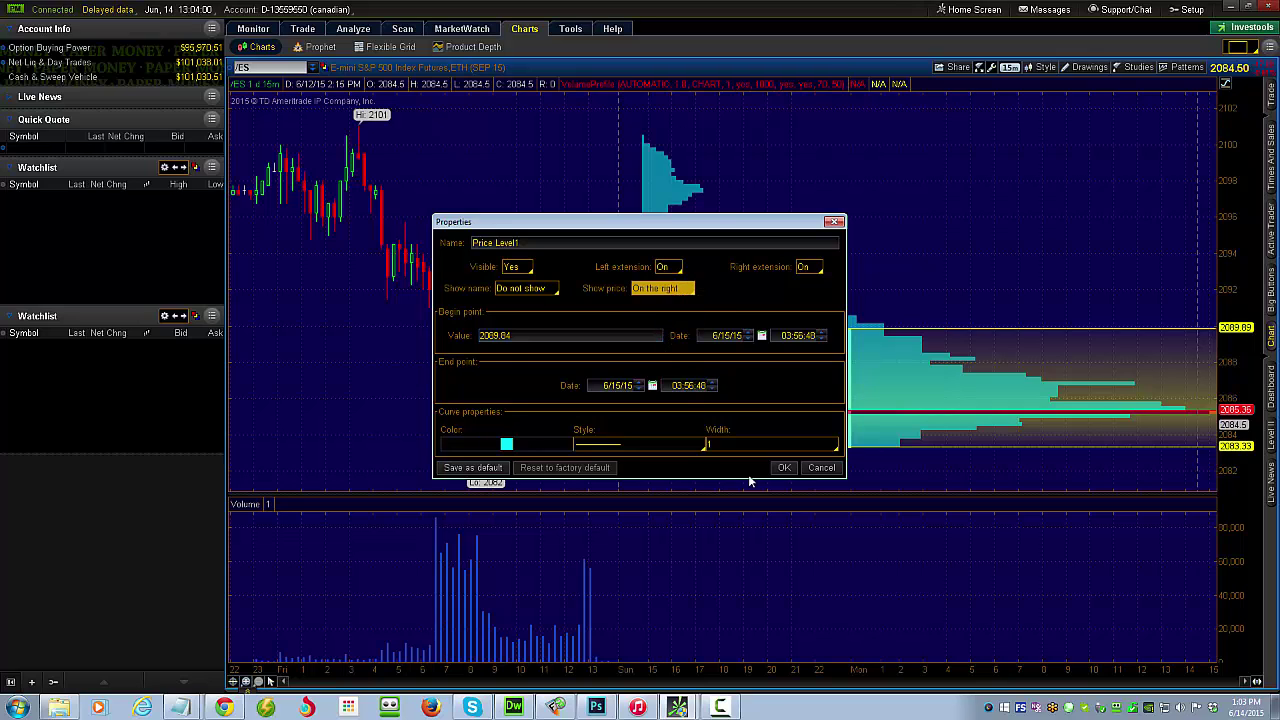
click(785, 469)
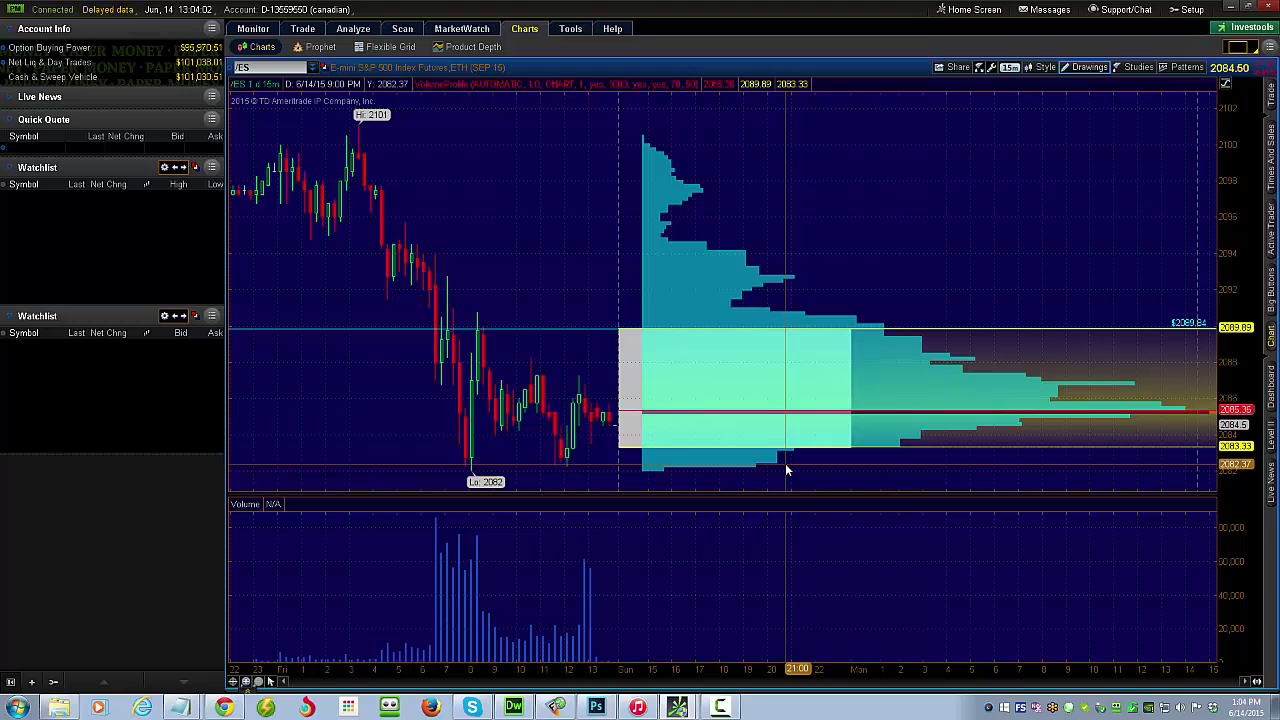
- Duplicate the 2089.84 level and move the copy down to 2083.33
right_click(1135, 333)
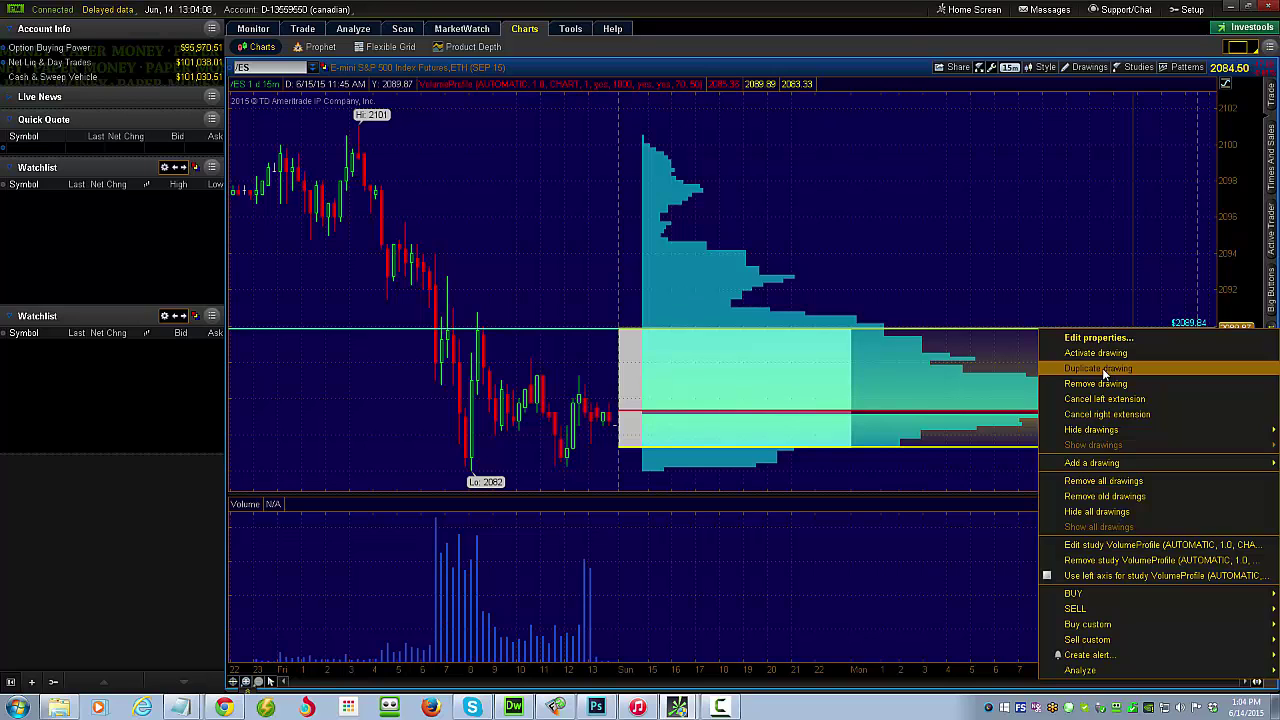
click(1102, 368)
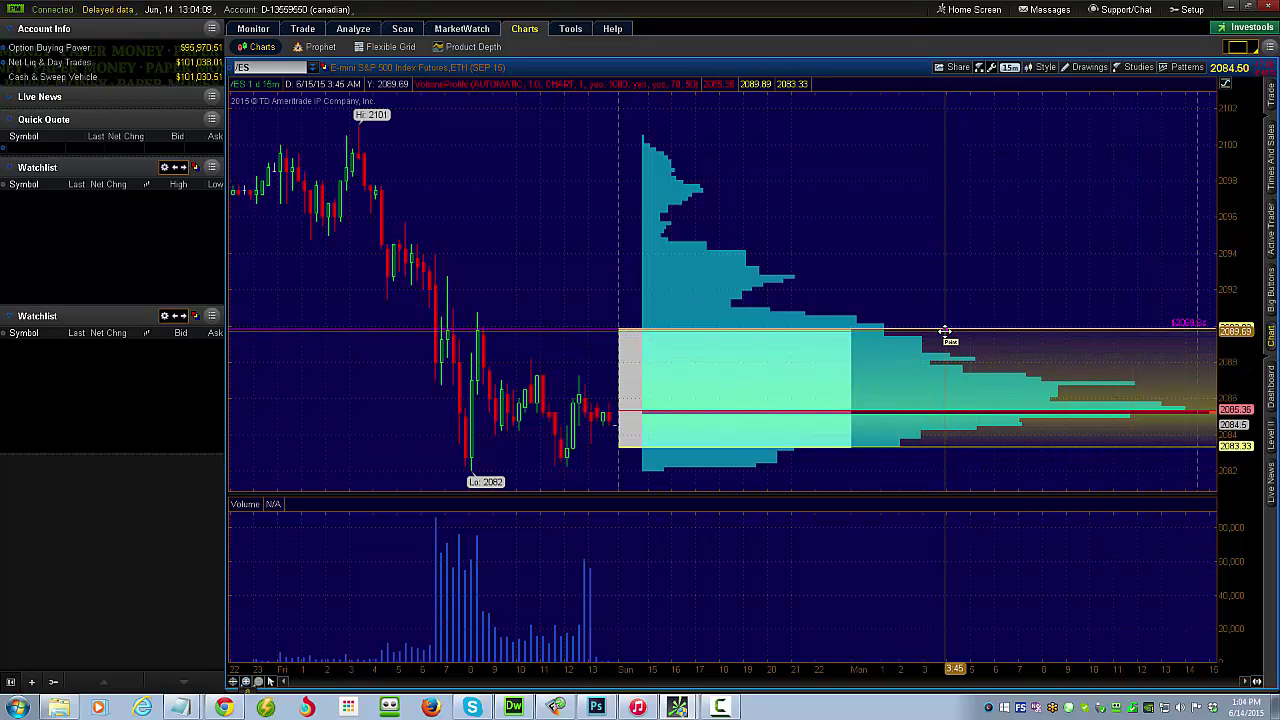
click(946, 331)
drag(946, 331, 946, 447)
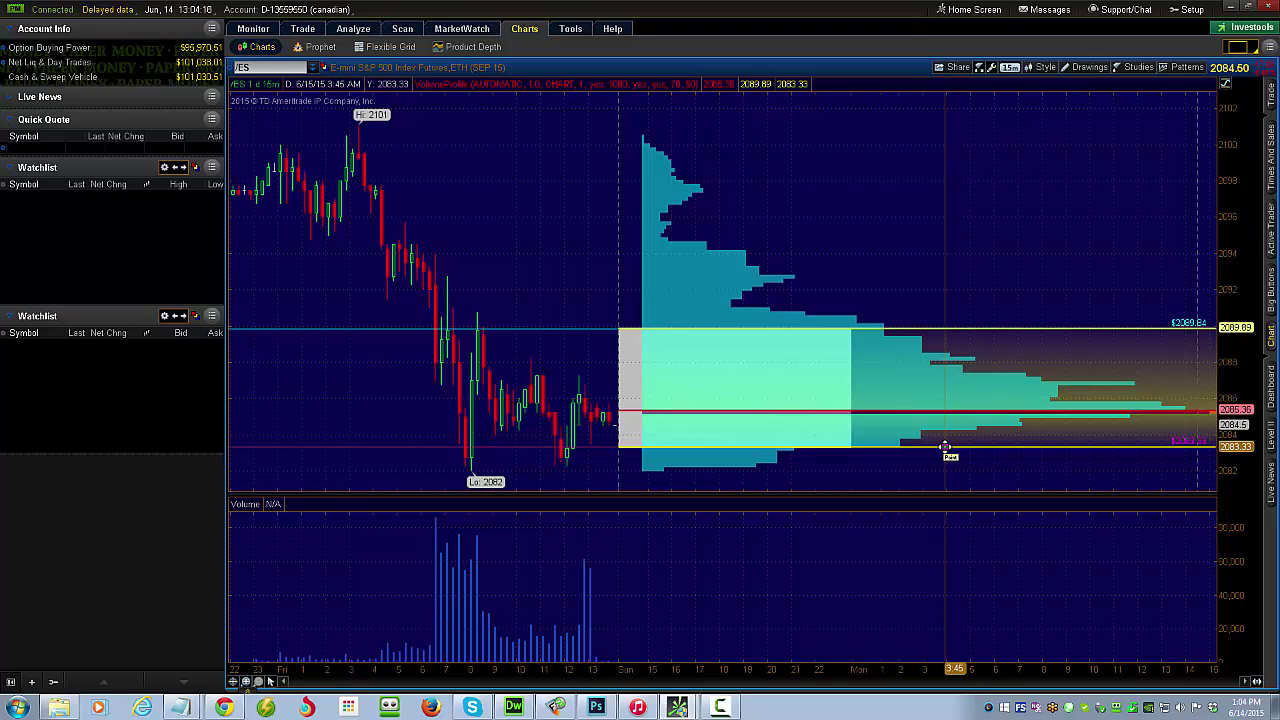
double_click(946, 447)
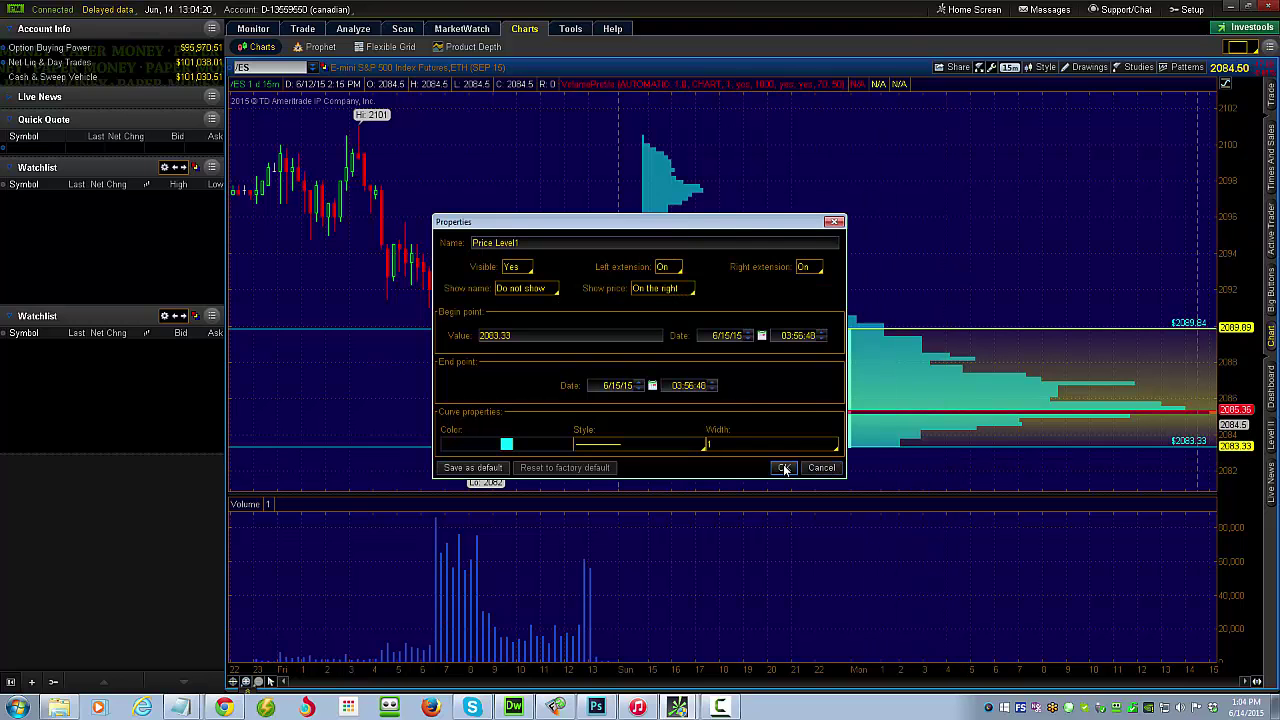
click(783, 467)
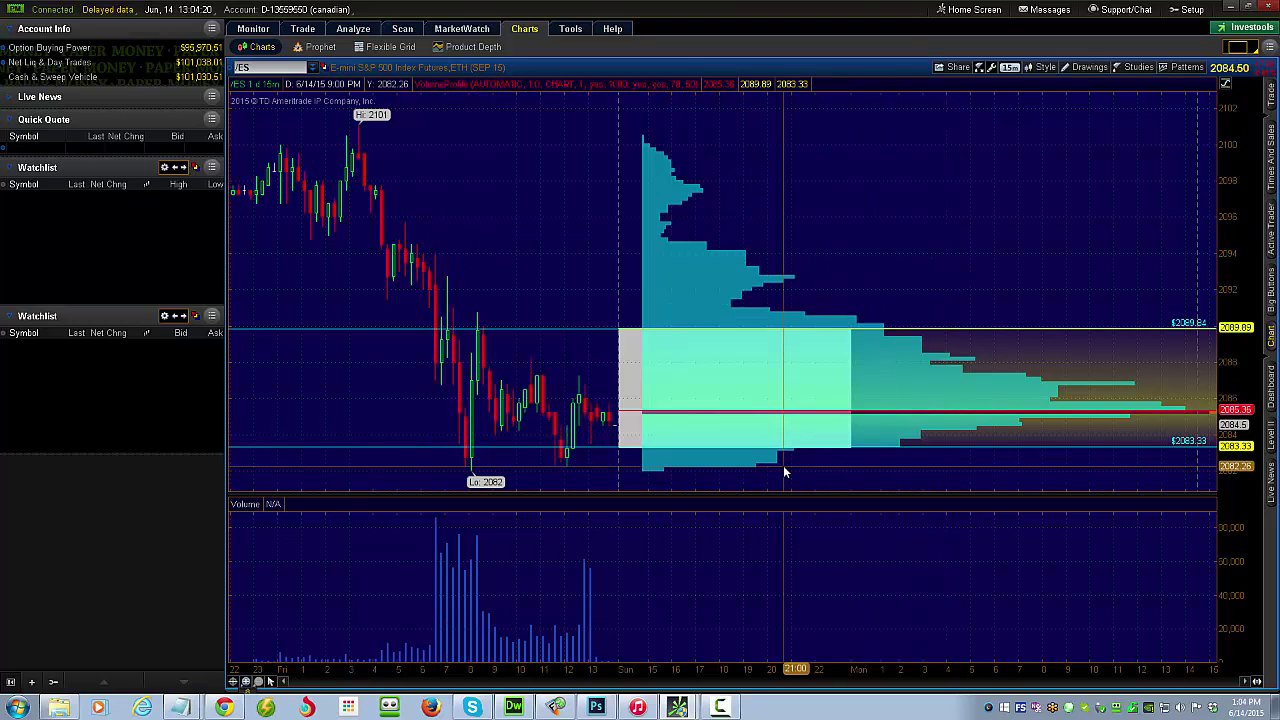
- Duplicate the 2089.84 level again and place the copy at 2085.32
right_click(1052, 331)
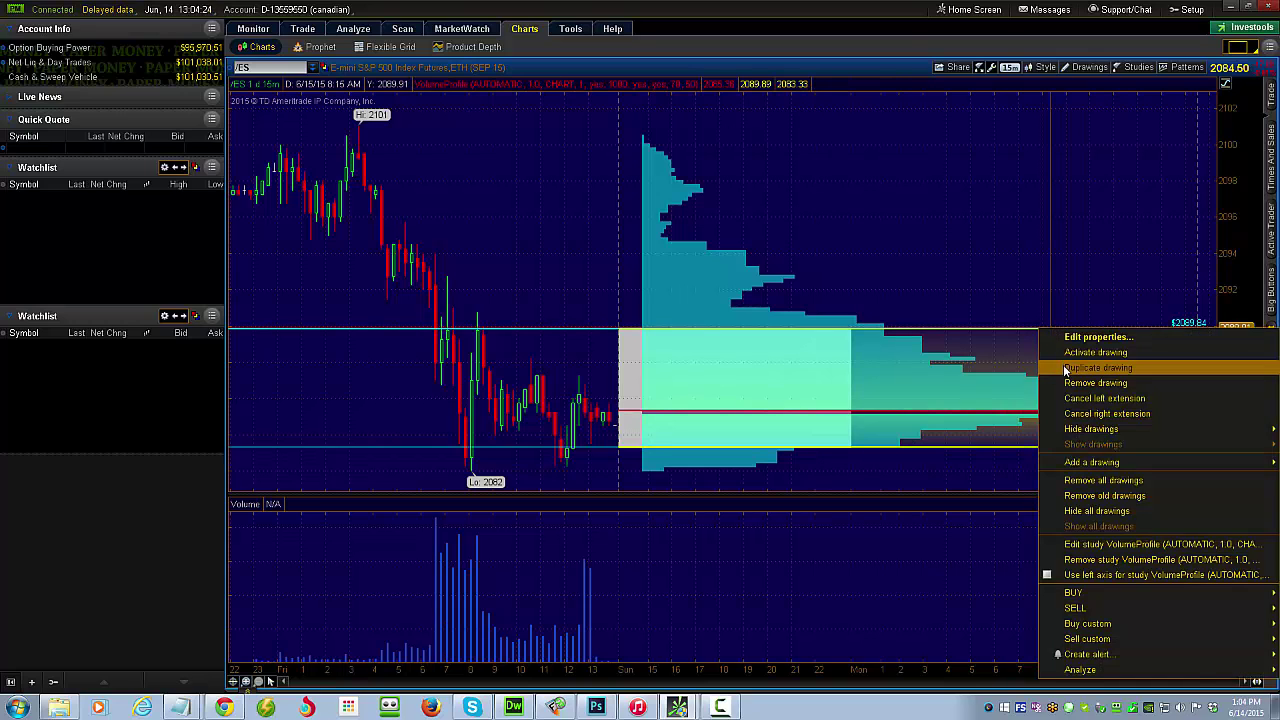
click(1065, 367)
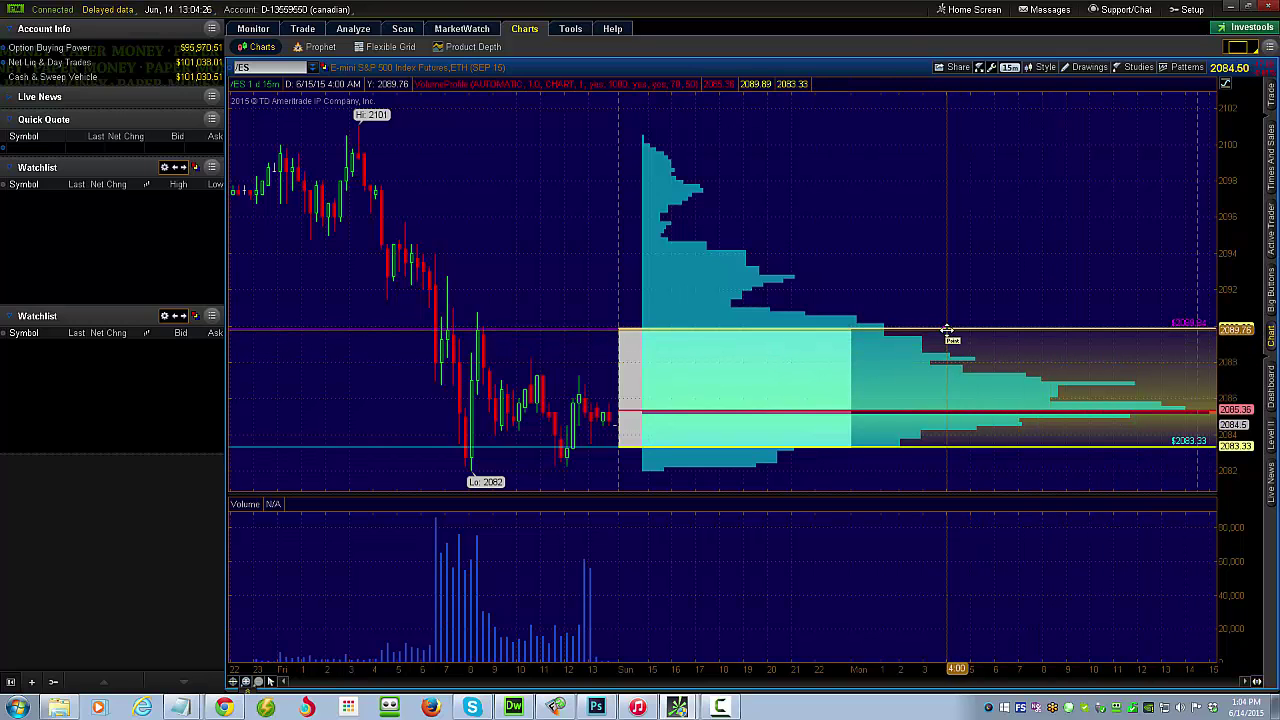
click(948, 411)
double_click(948, 411)
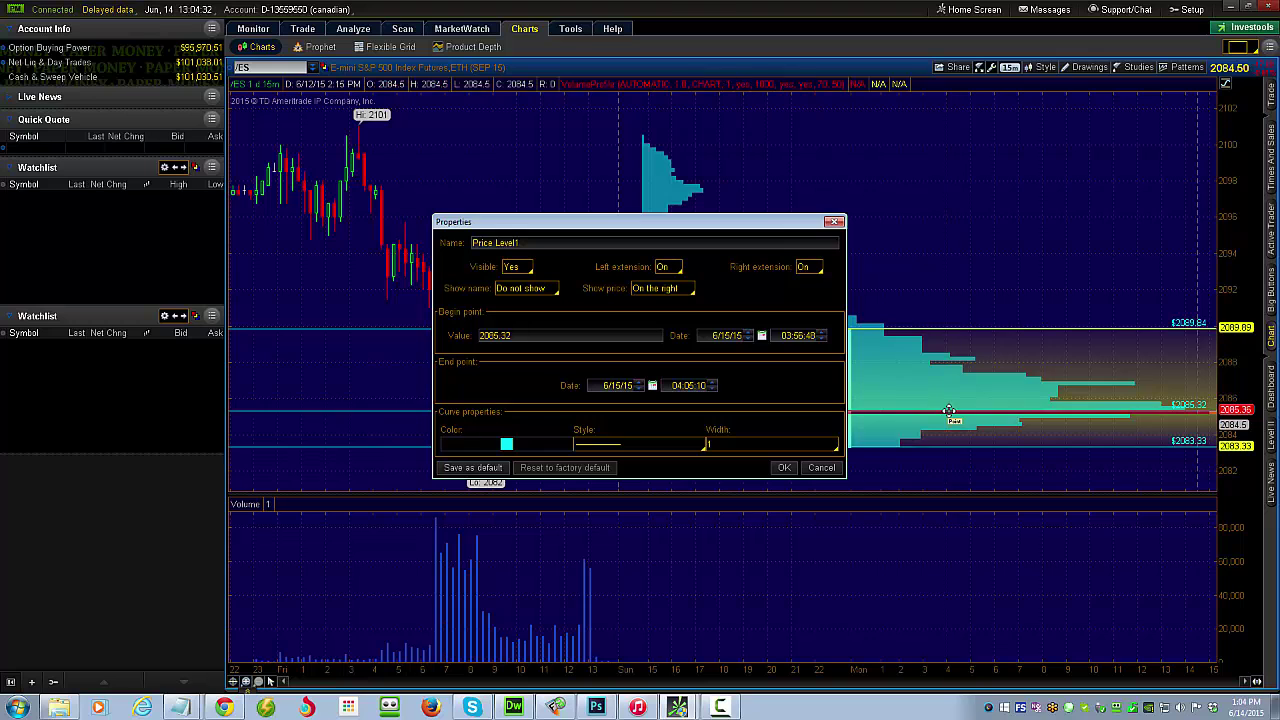
click(784, 467)
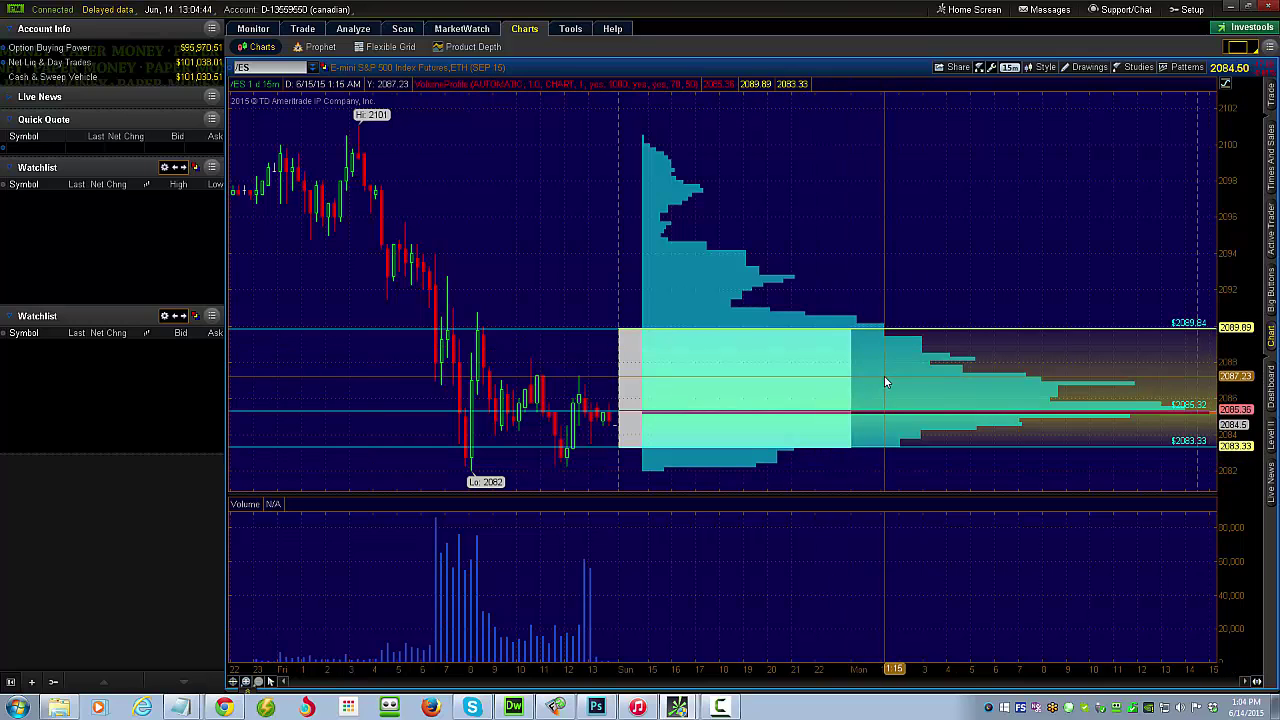
- Return to pointer mode and remove the VolumeProfile study, confirming the removal
click(1092, 68)
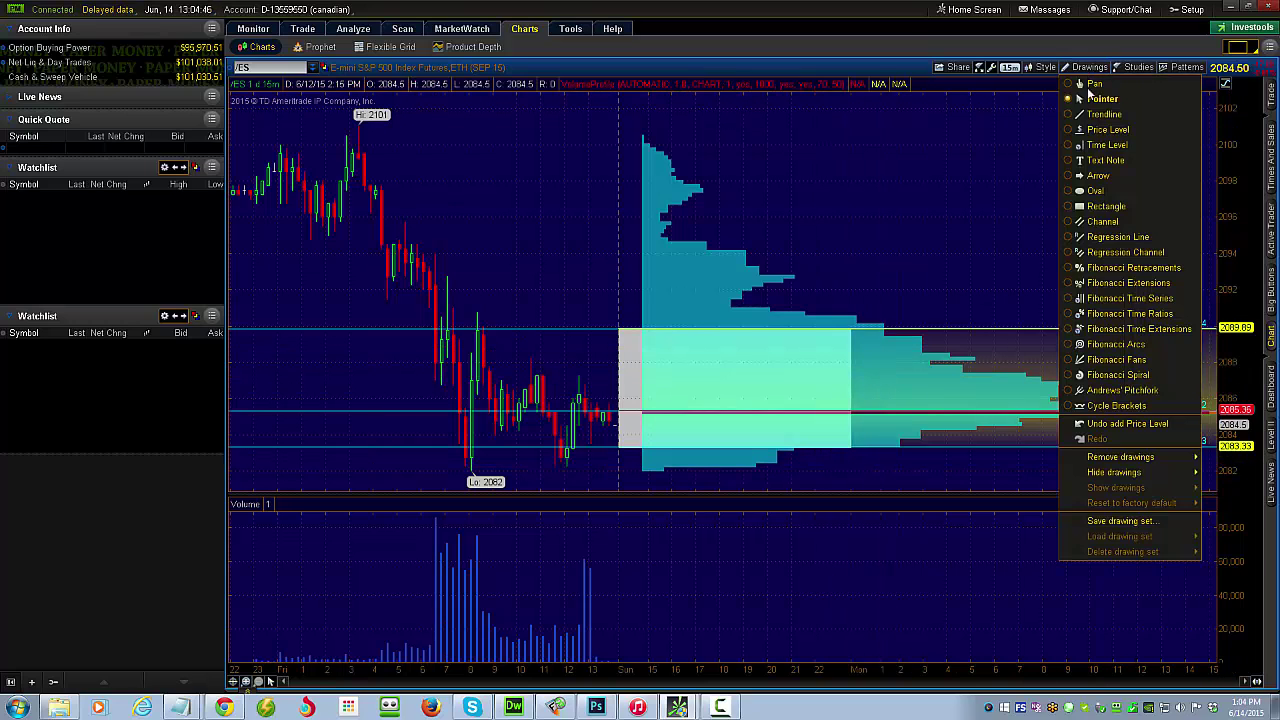
click(1084, 101)
right_click(897, 386)
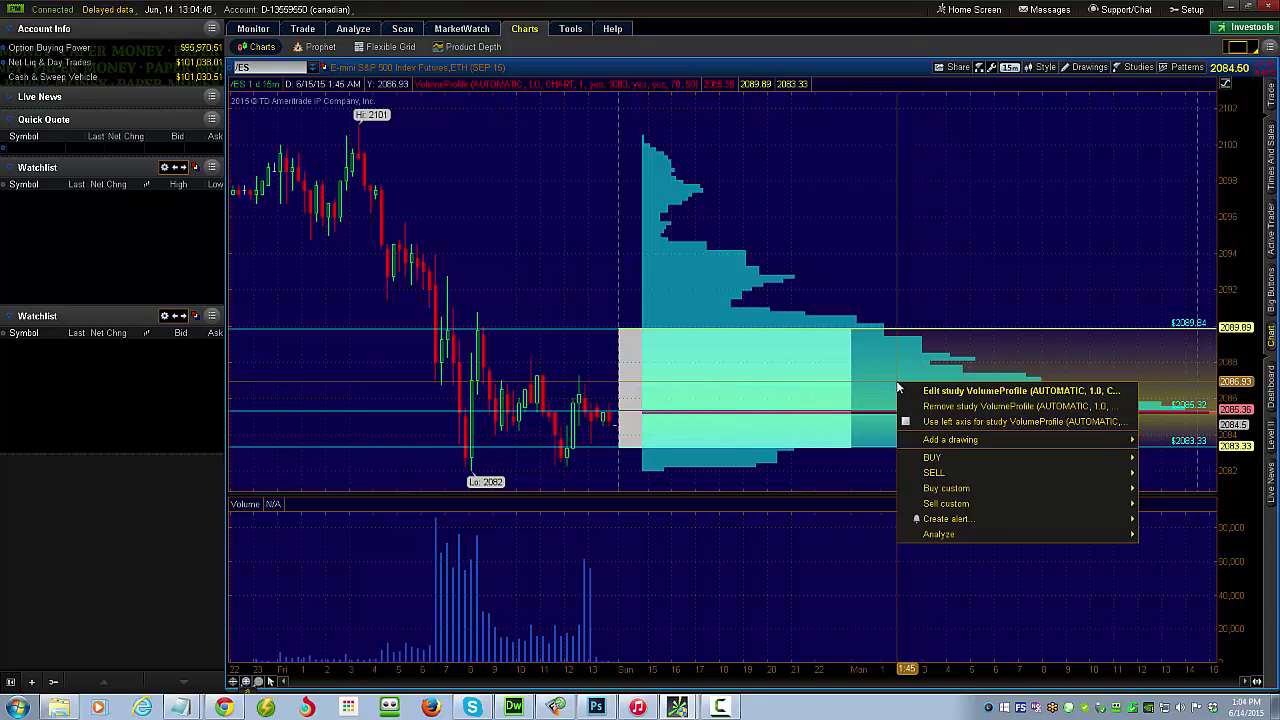
click(959, 405)
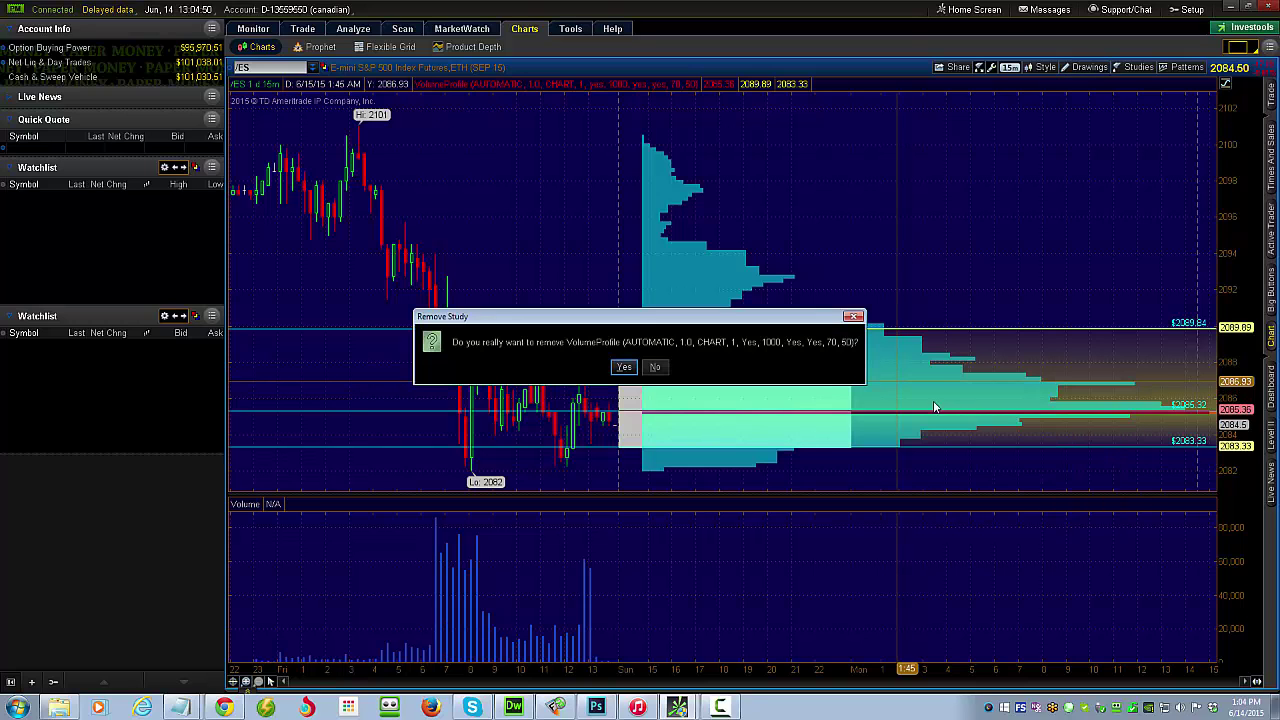
click(624, 367)
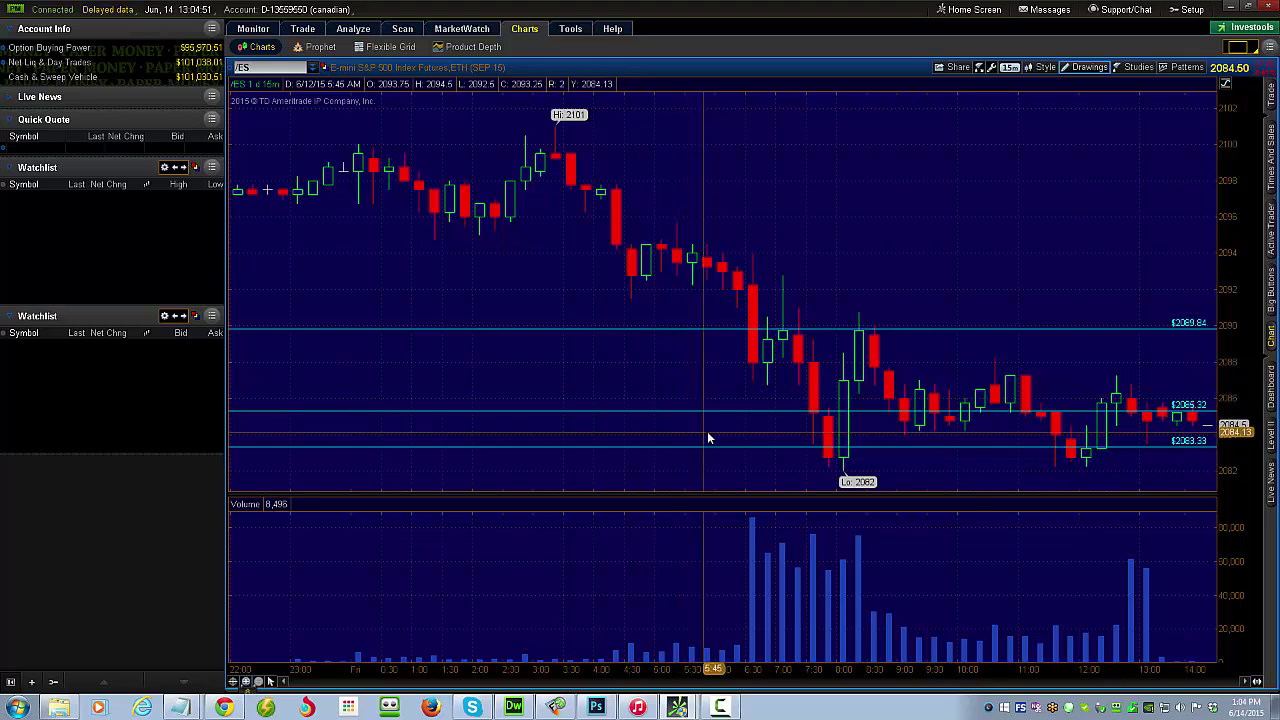
- Set the chart's right expansion area to 100 bars and apply it
click(1257, 682)
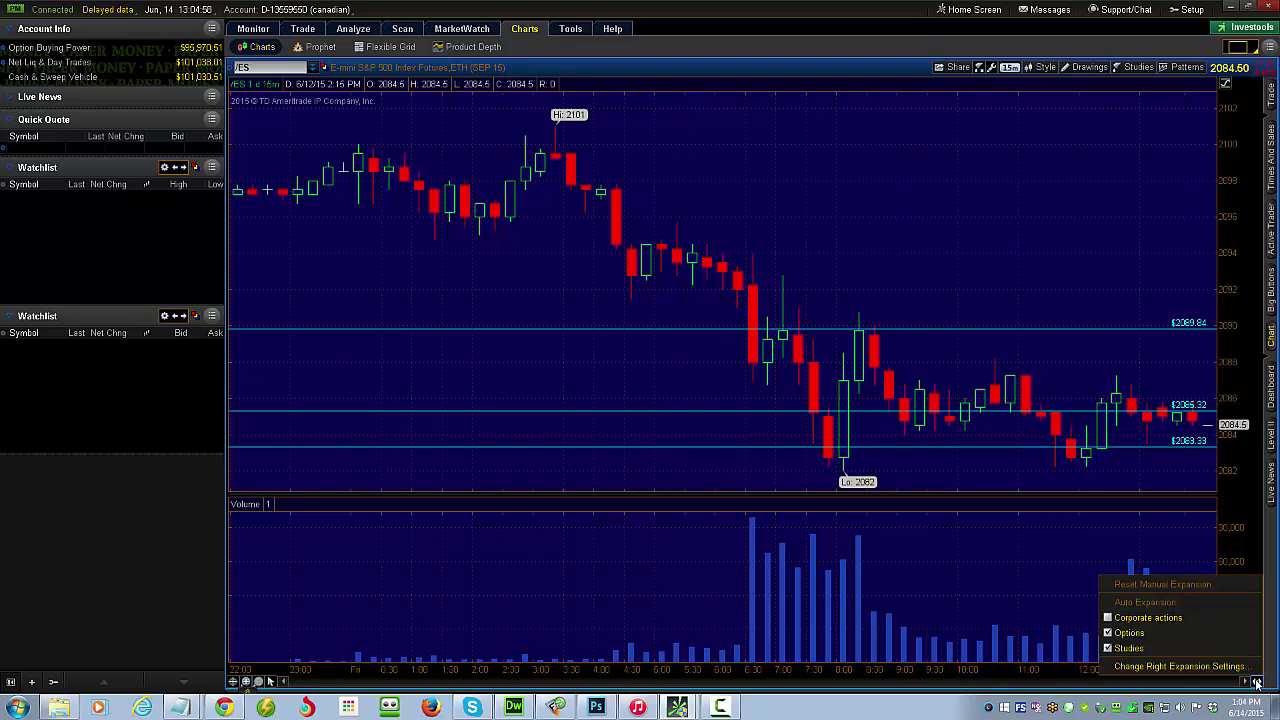
click(1162, 666)
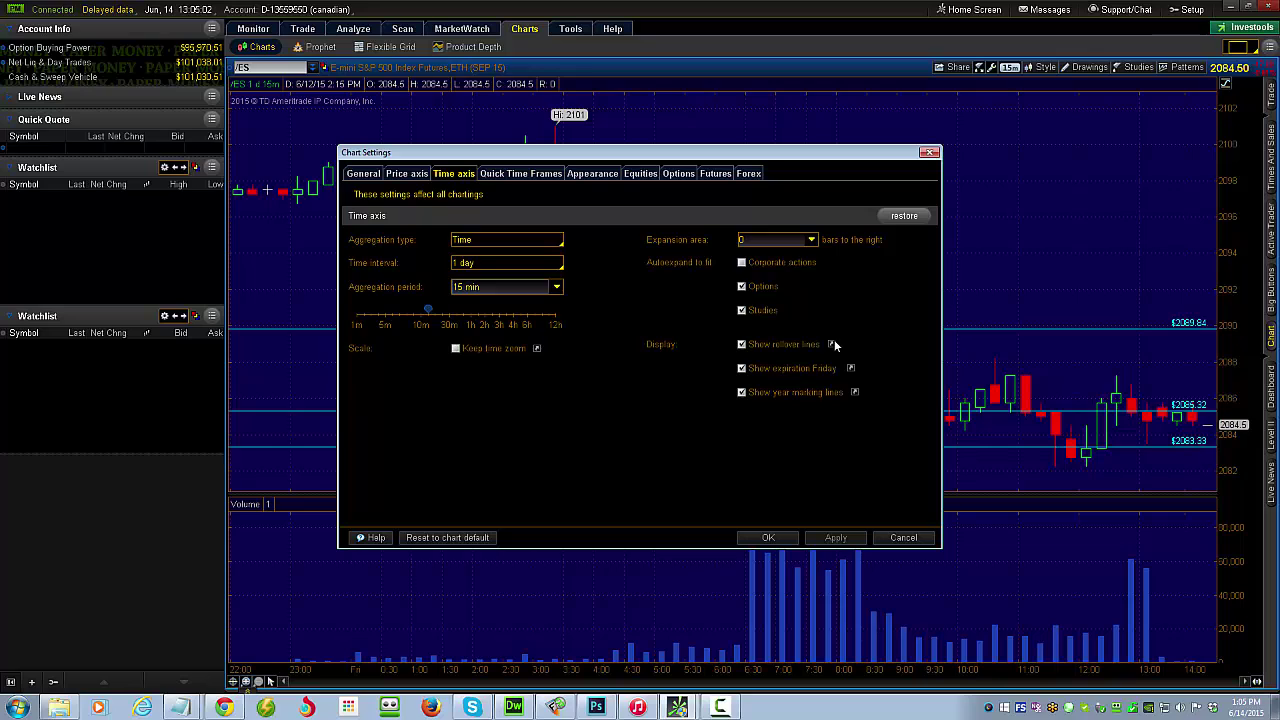
click(812, 240)
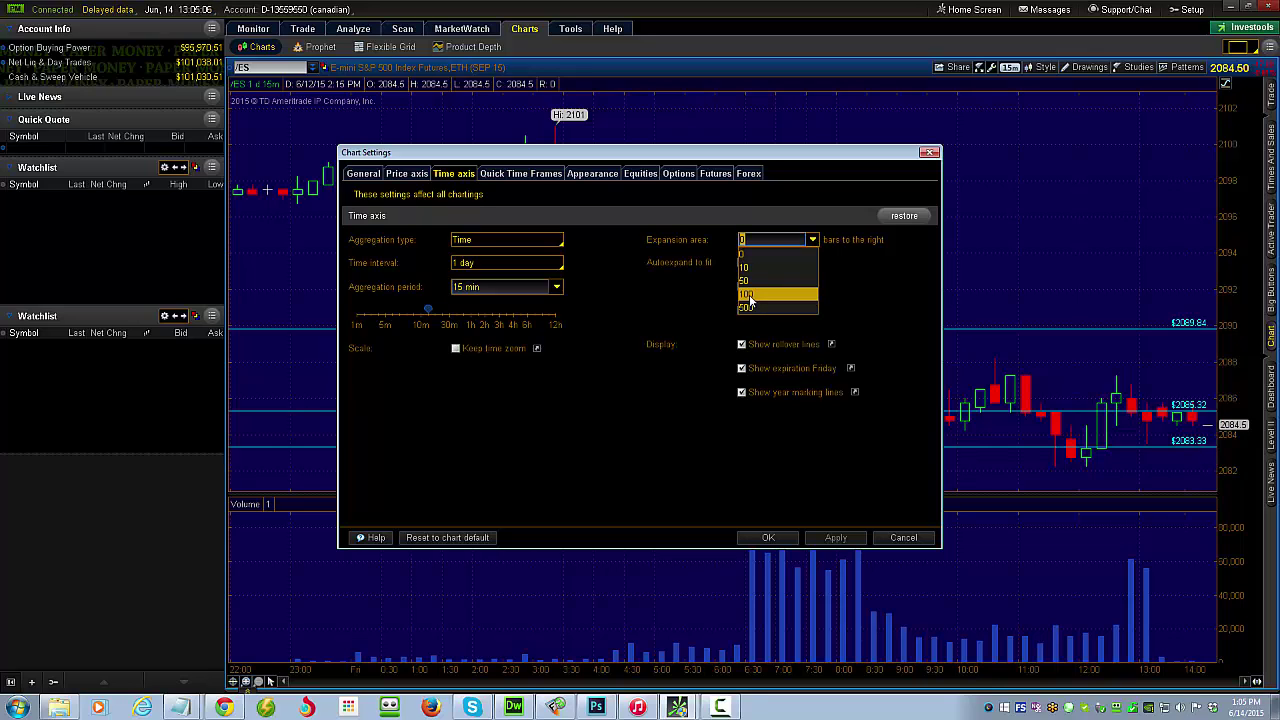
click(750, 296)
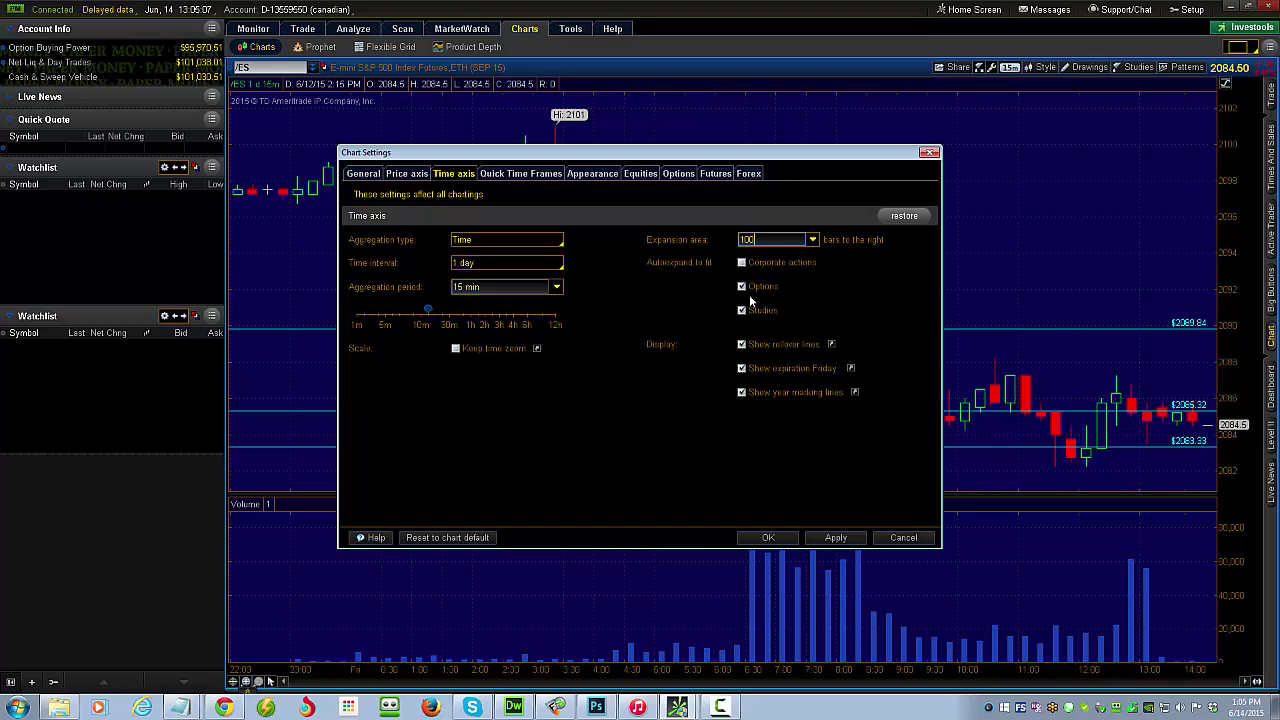
click(835, 538)
click(768, 538)
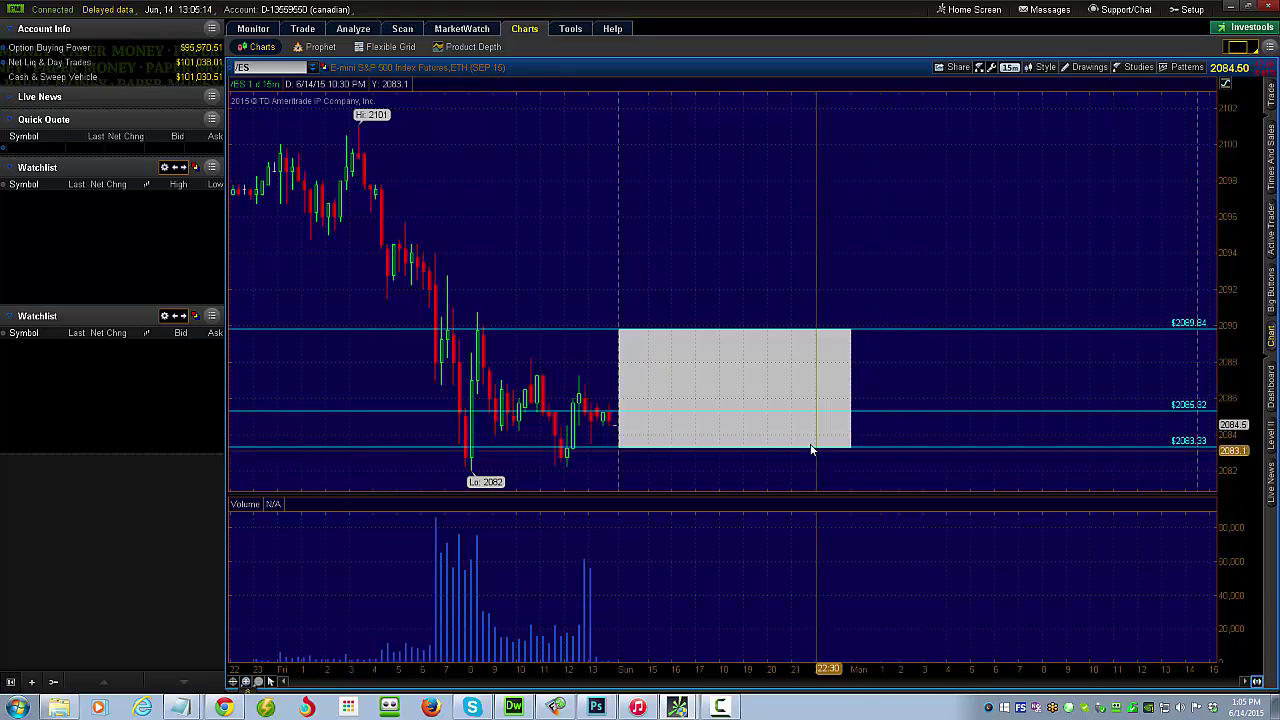
- Move the grey rectangle right so it starts at Monday
double_click(737, 369)
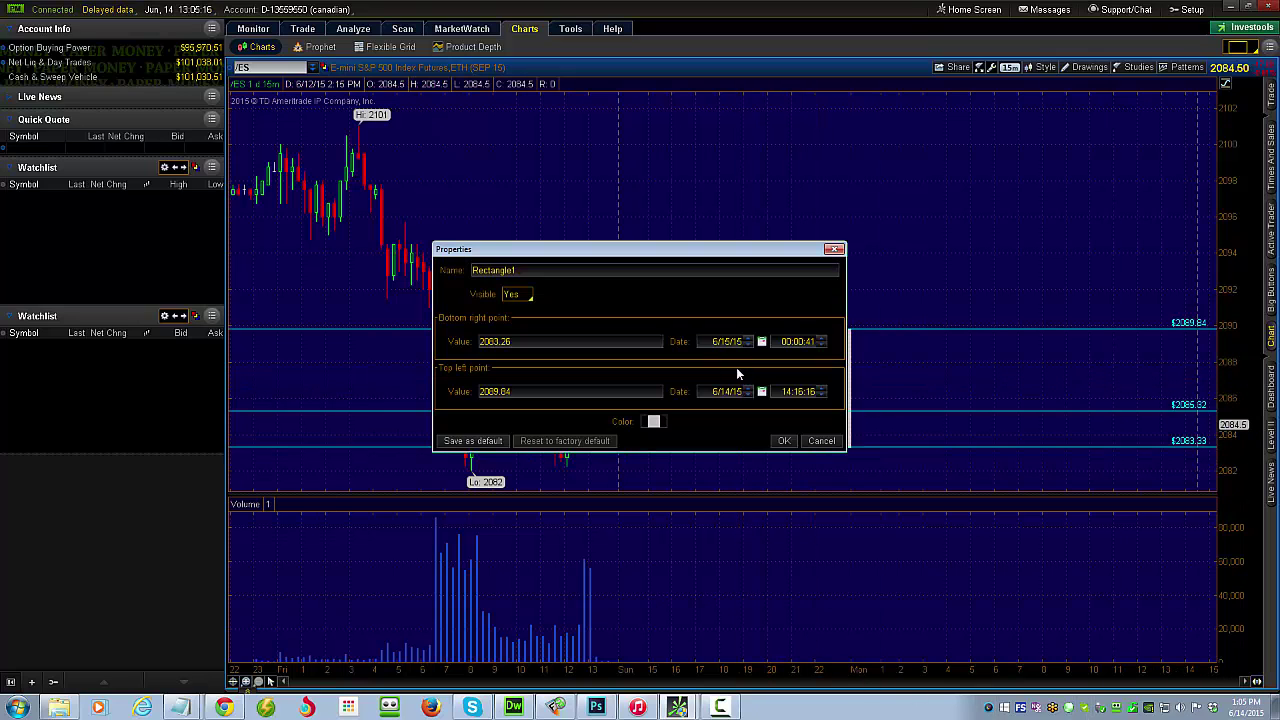
click(784, 441)
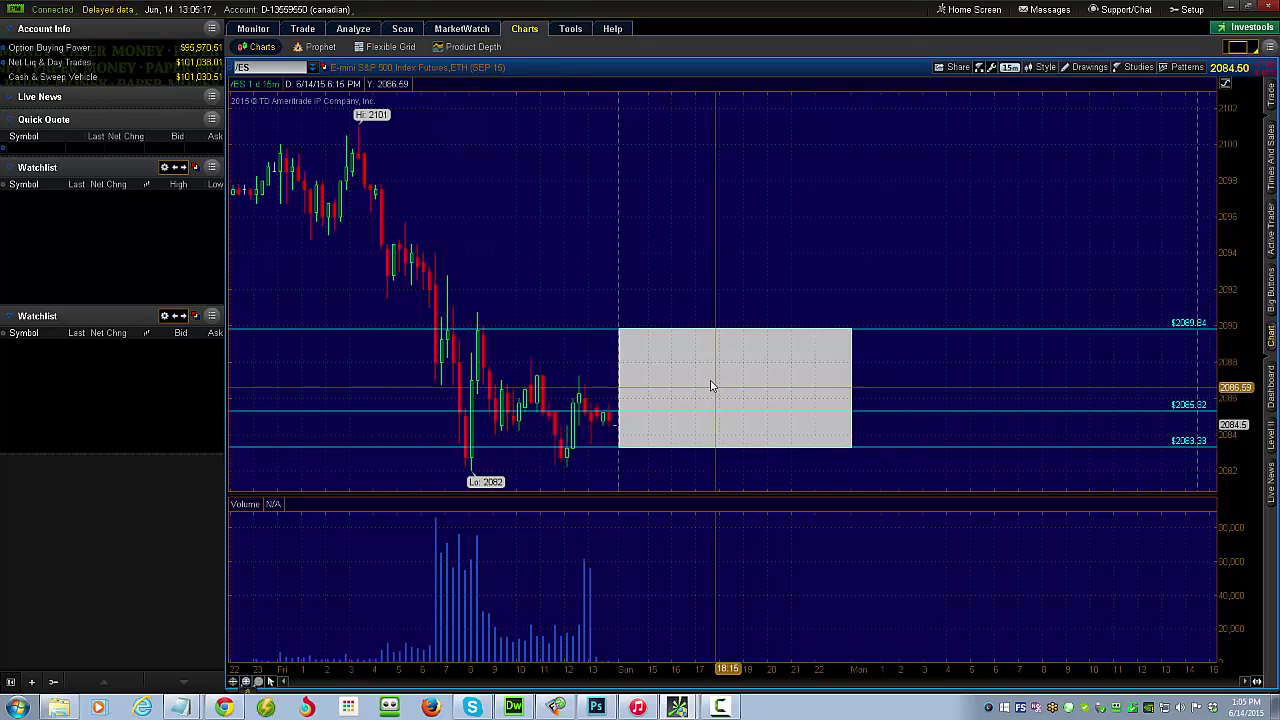
click(709, 371)
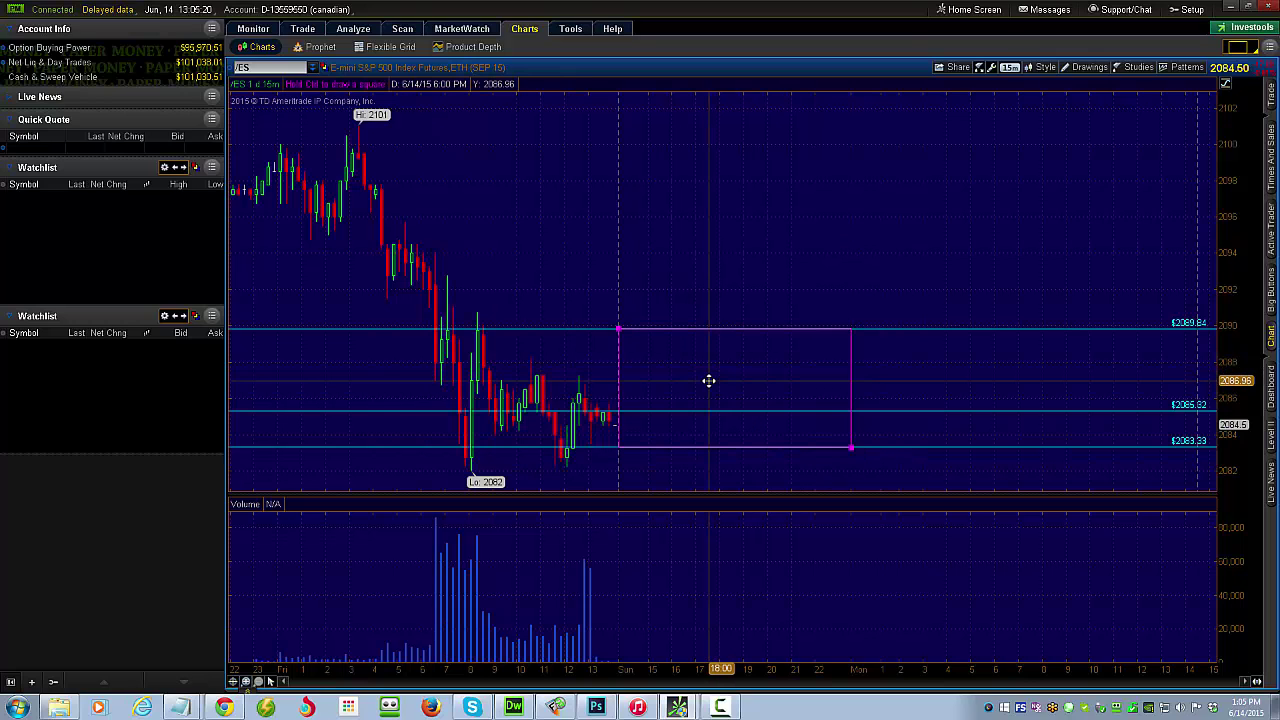
drag(708, 381, 941, 380)
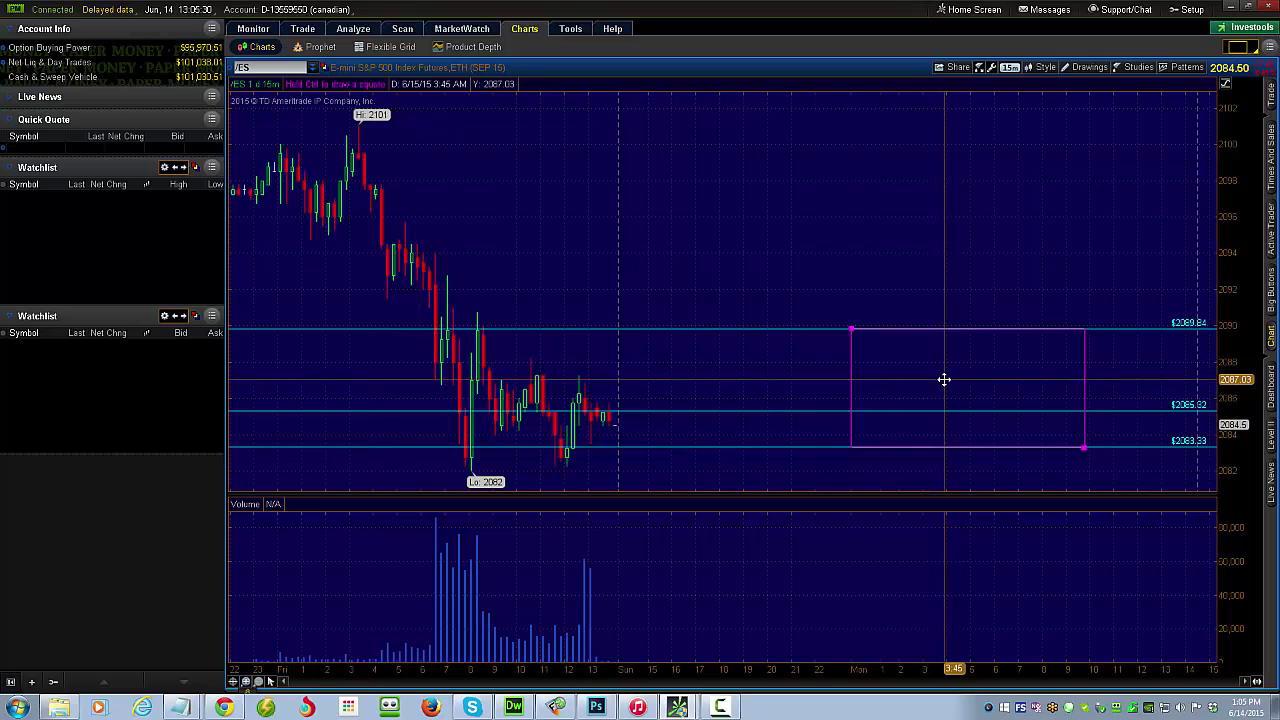
- Stretch the rectangle's bottom-right corner to the chart's right edge
double_click(1063, 395)
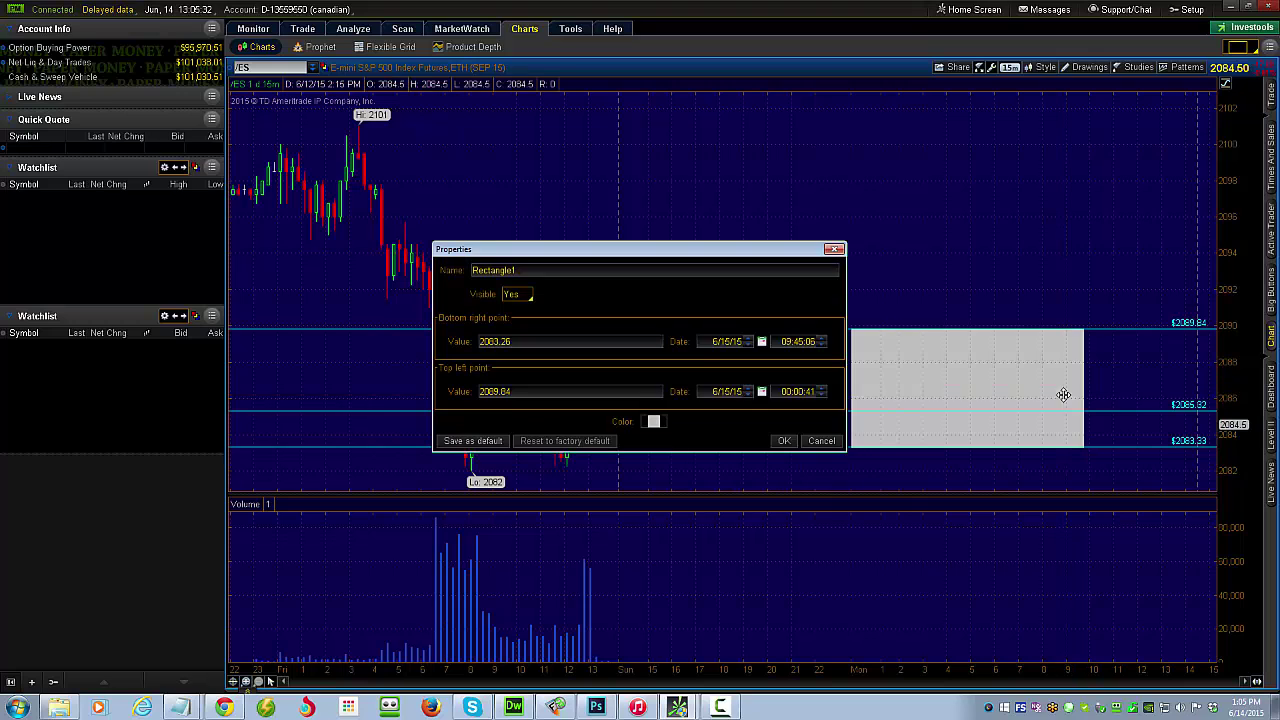
click(821, 441)
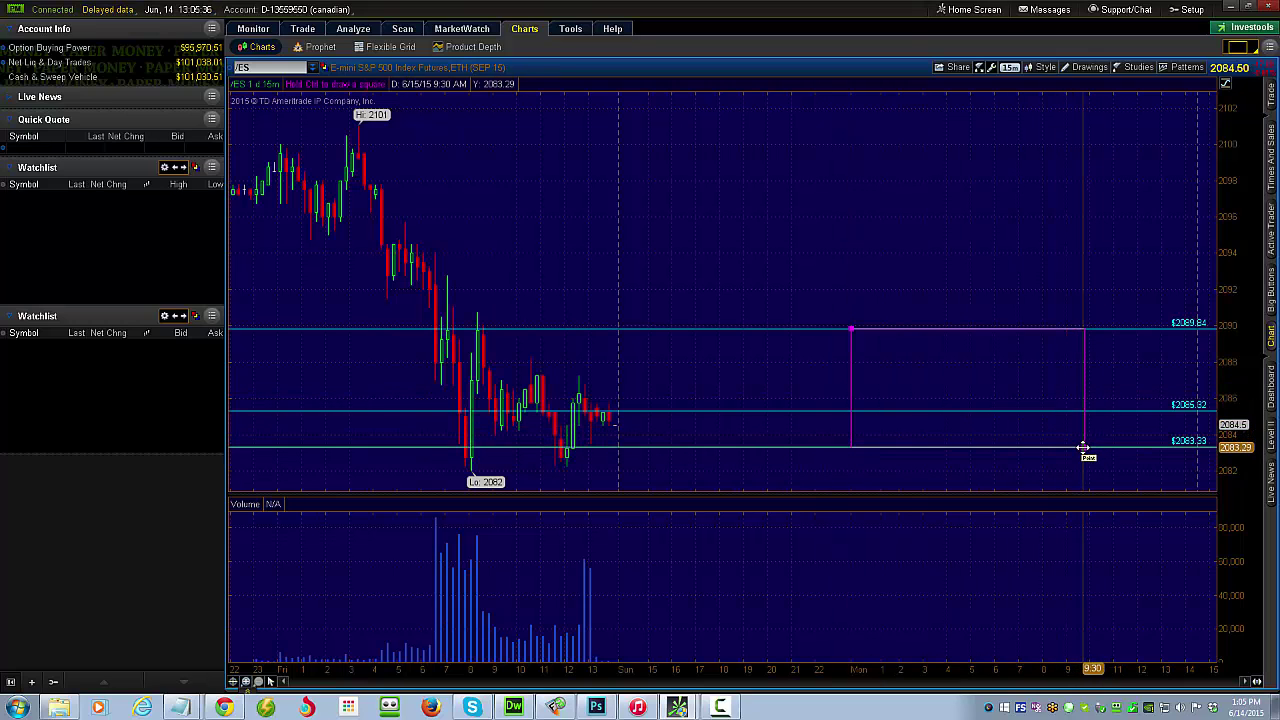
drag(1083, 447, 1216, 448)
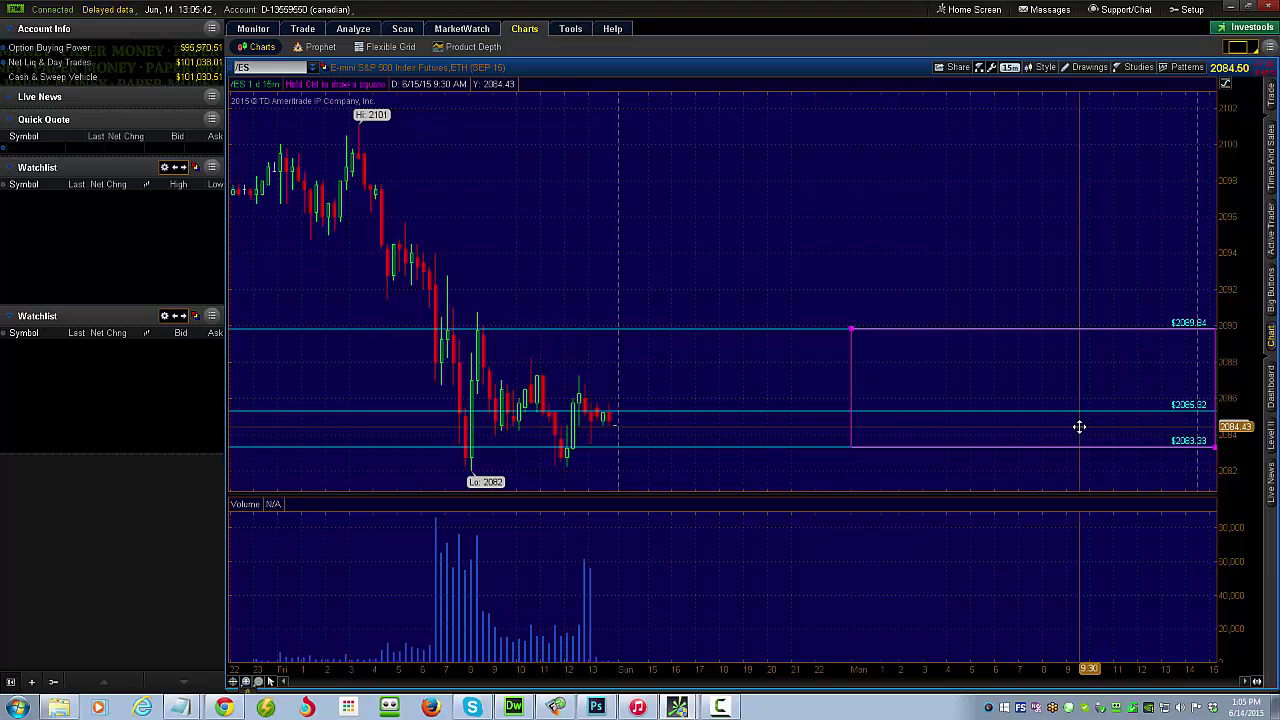
double_click(1079, 427)
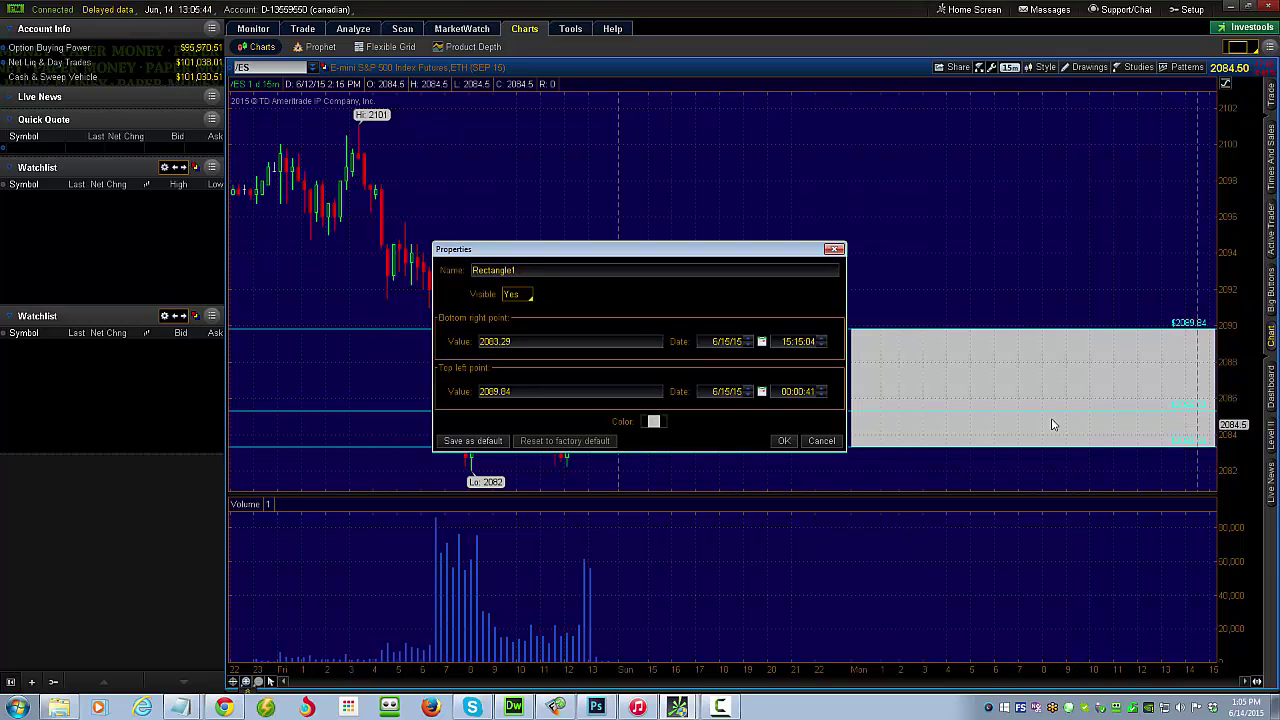
- Change the value-area rectangle's fill colour to a darker grey
click(783, 441)
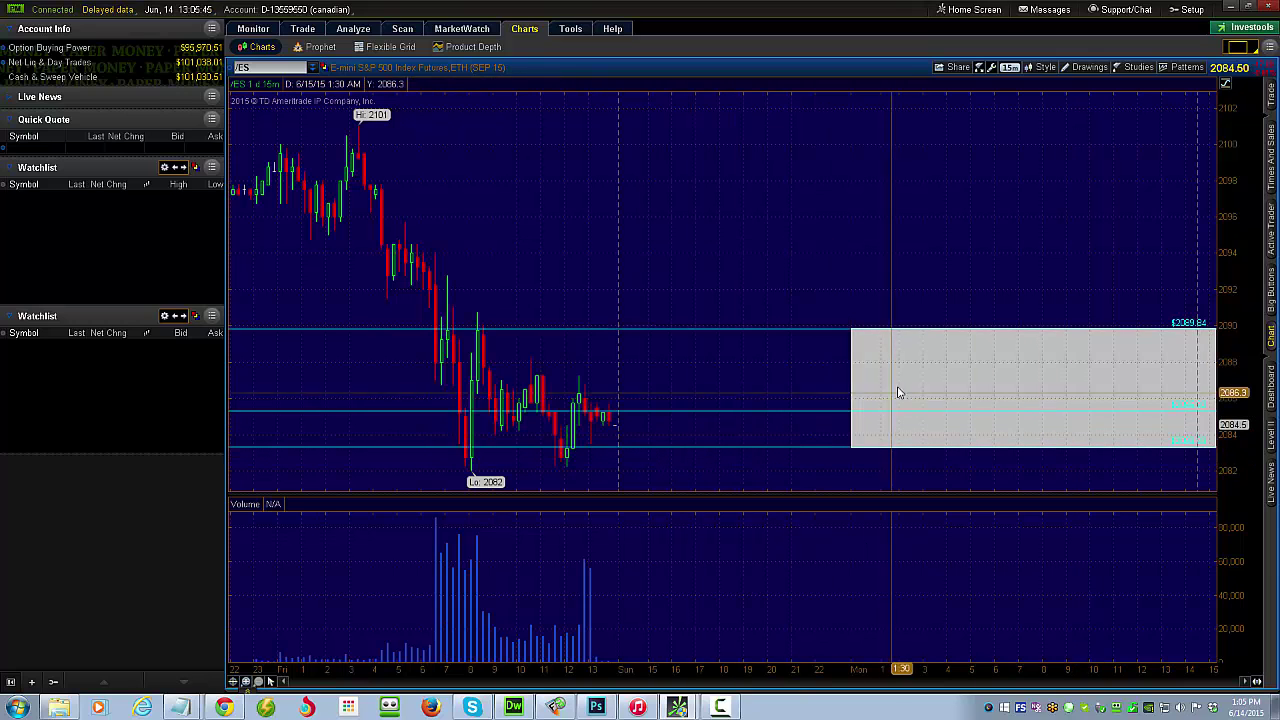
double_click(903, 384)
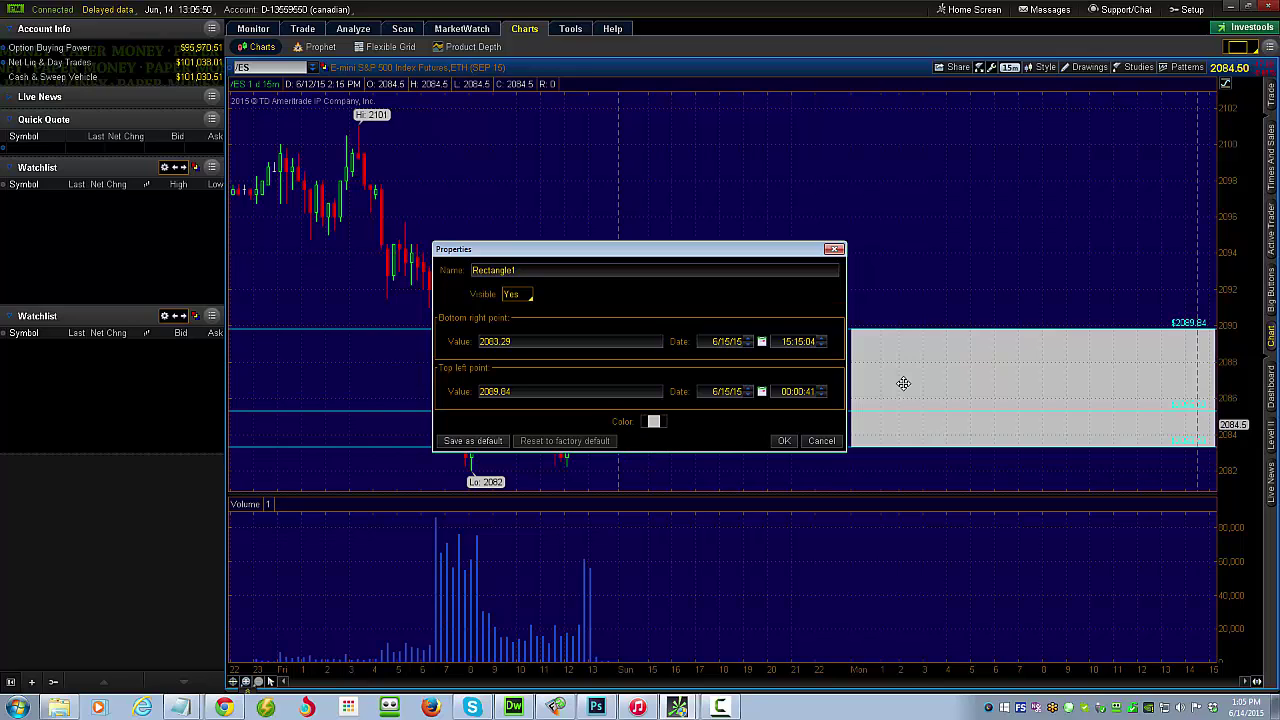
click(654, 422)
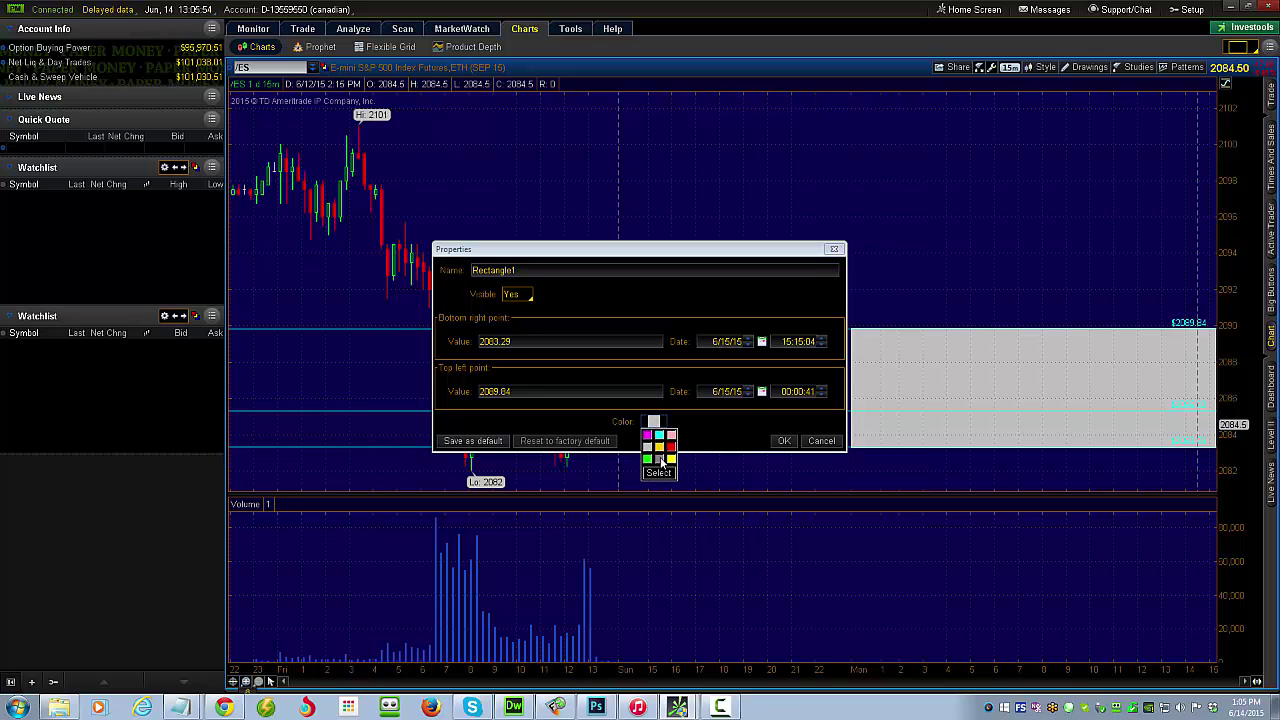
click(660, 460)
click(784, 441)
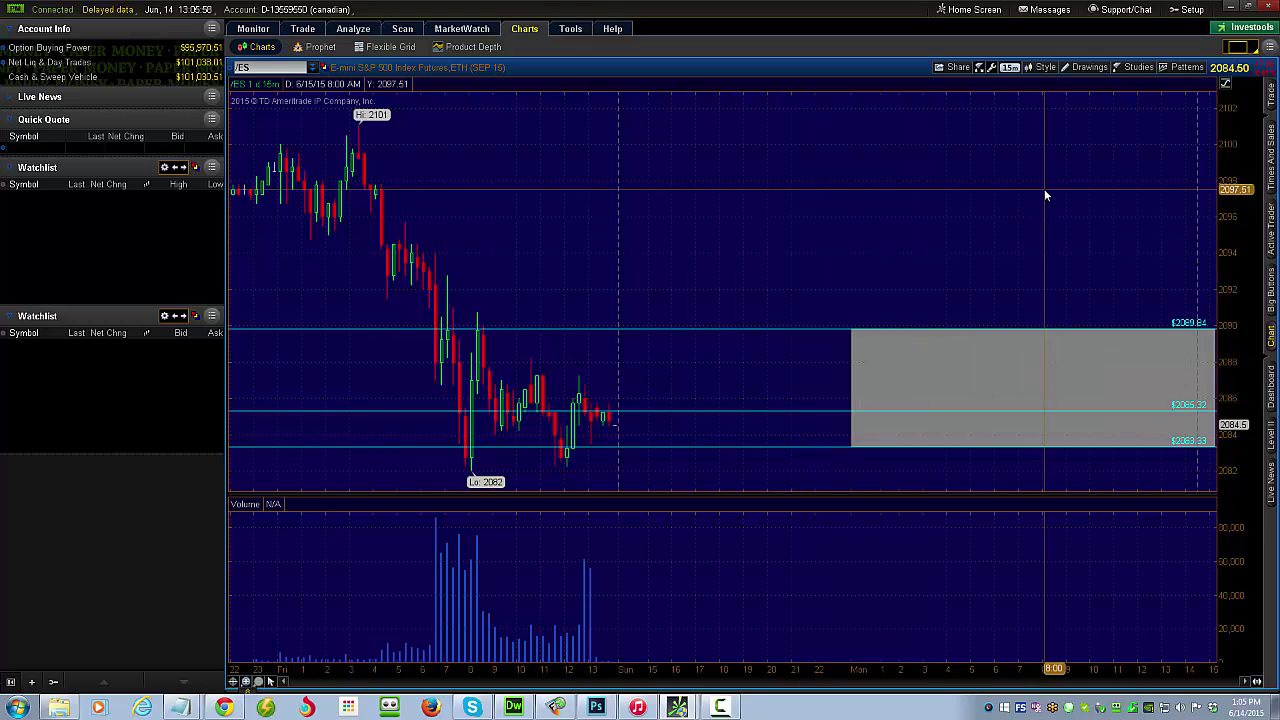
- Change the /ES chart time frame from 15m to 10 D : 30m
click(1009, 67)
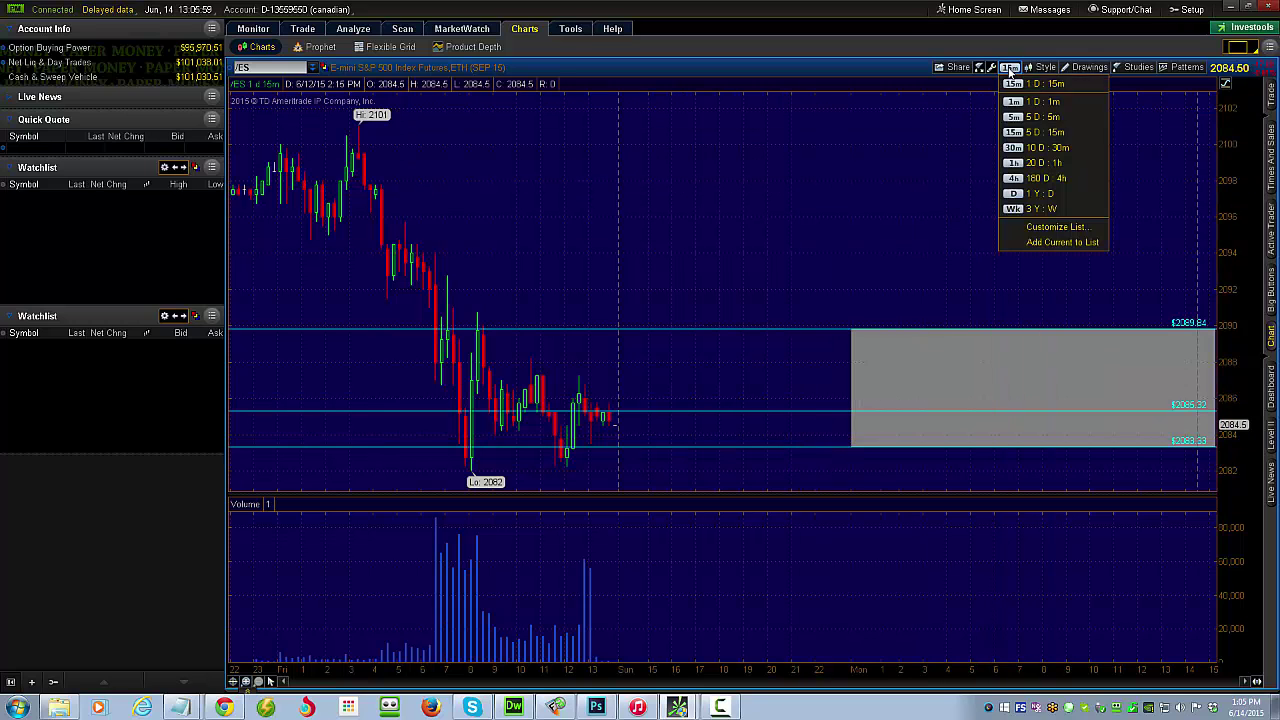
click(1012, 148)
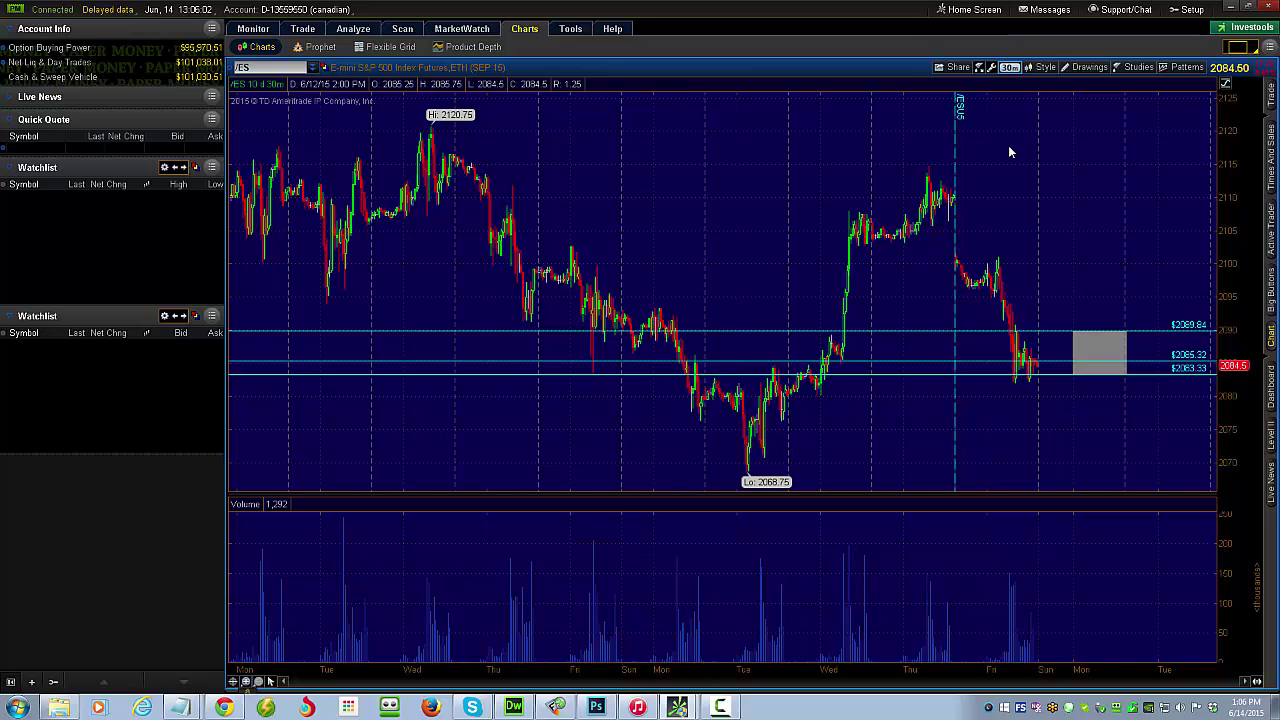